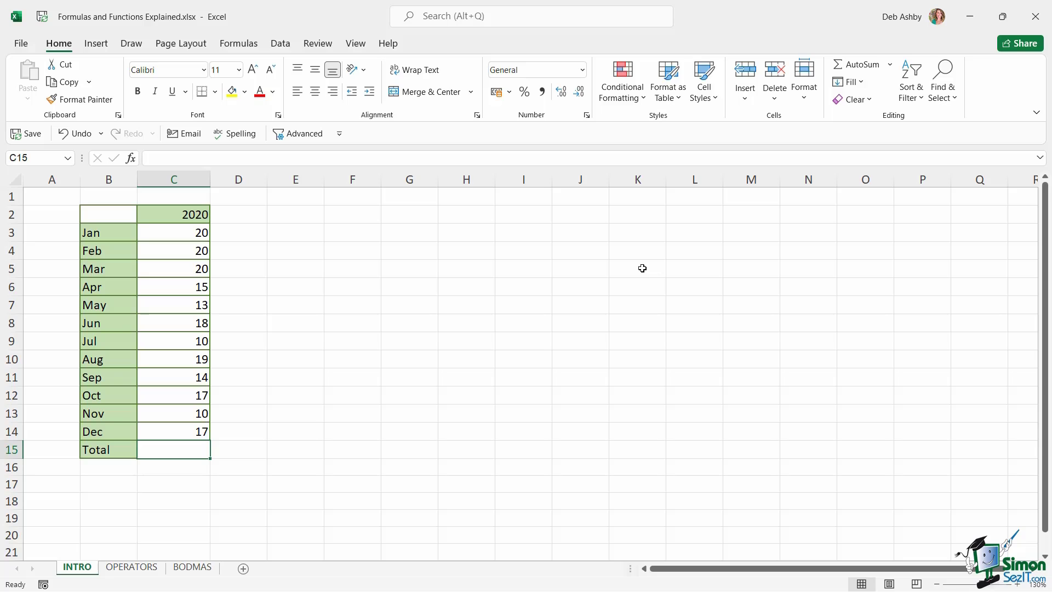
Browse the Financial, Logical, Text and Date & Time function lists in the Formulas library.
{"action": "left_click", "coordinate": [245, 48]}
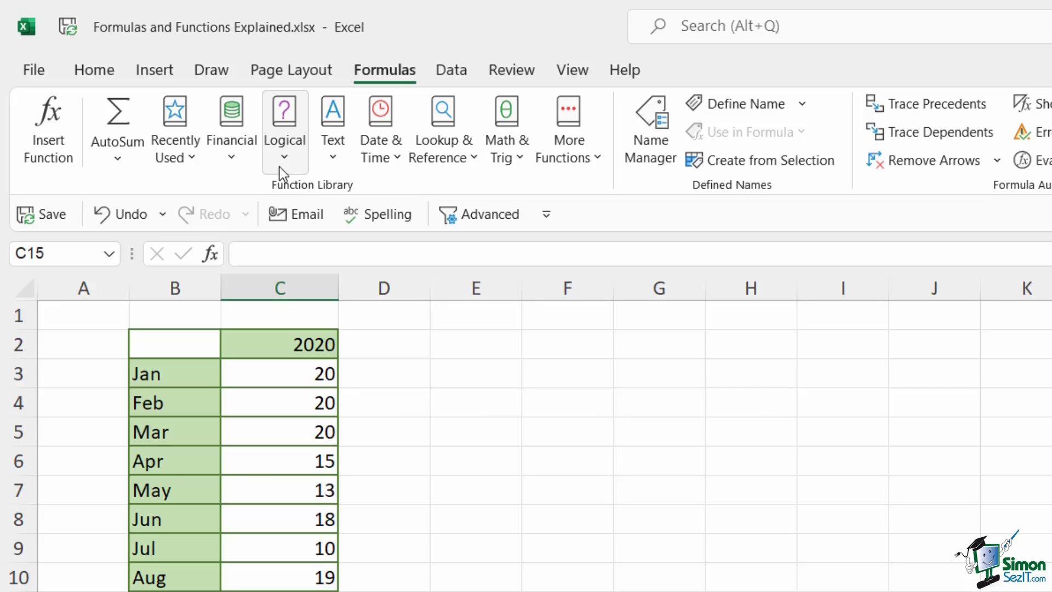
{"action": "left_click", "coordinate": [235, 154]}
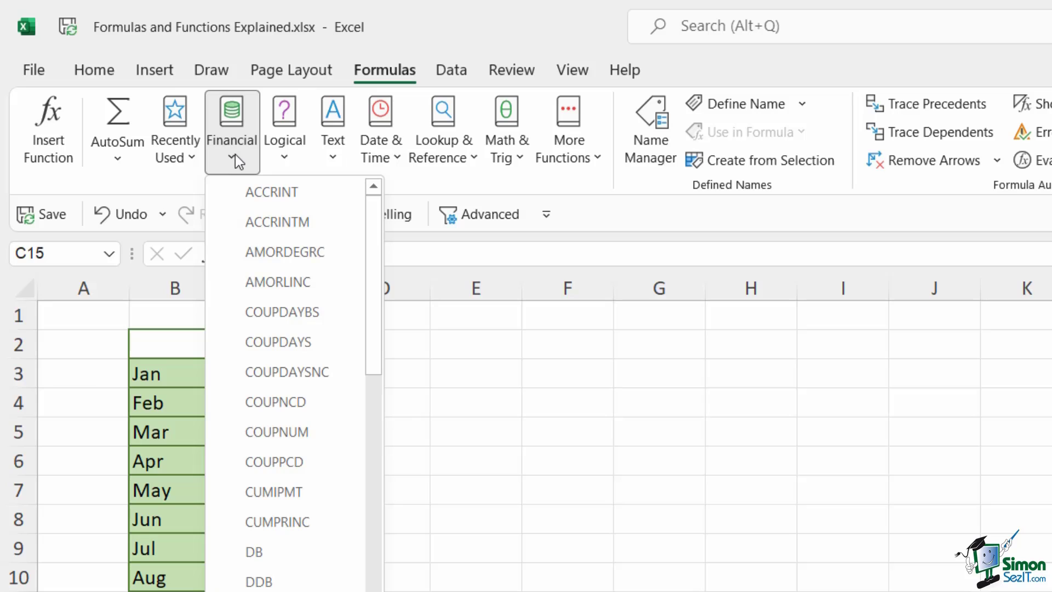
{"action": "left_click", "coordinate": [286, 153]}
{"action": "left_click", "coordinate": [286, 153]}
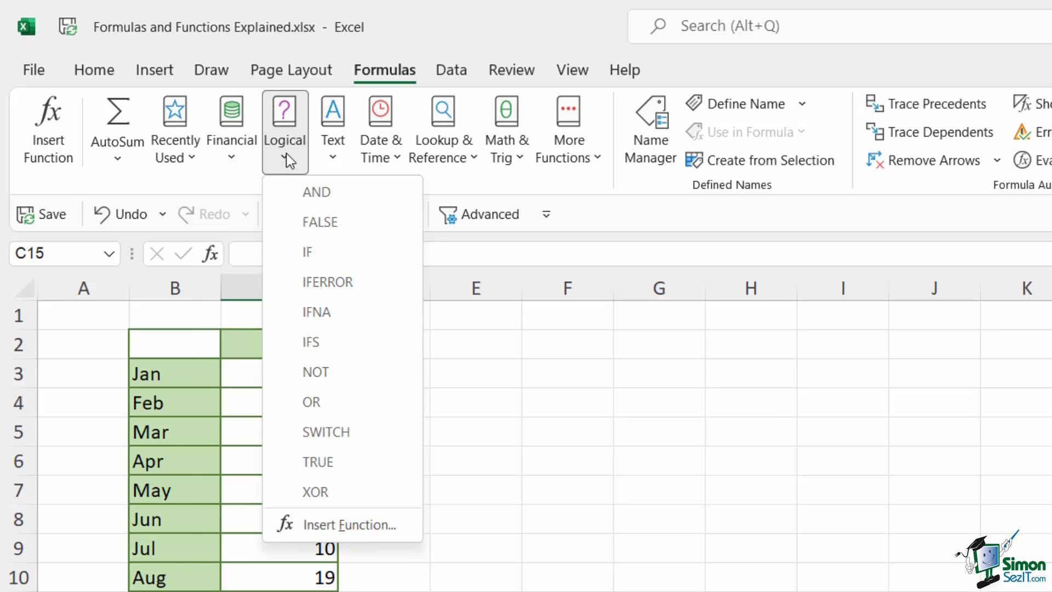
{"action": "left_click", "coordinate": [335, 159]}
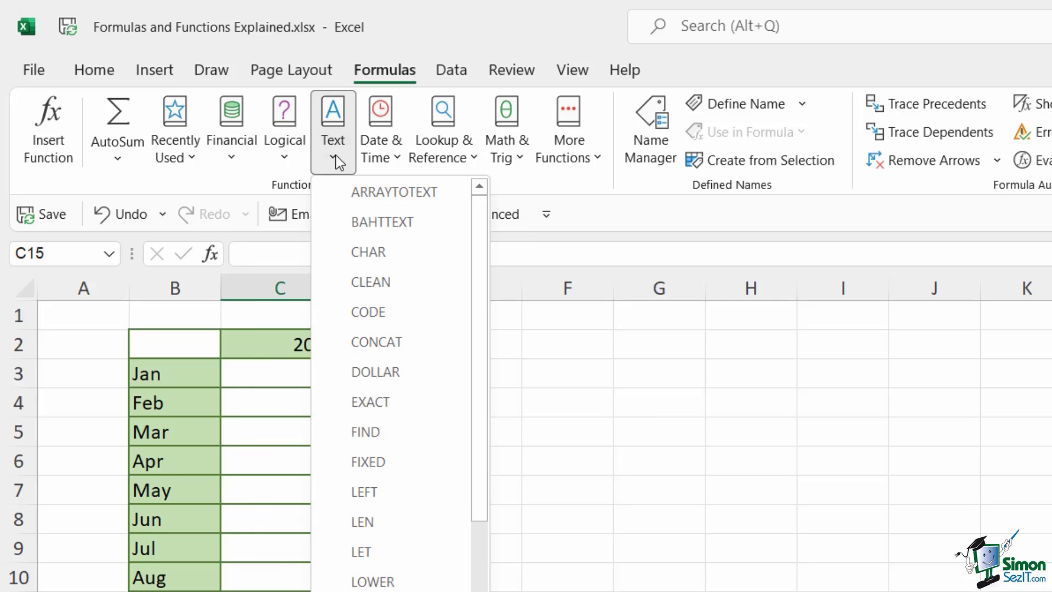
{"action": "left_click", "coordinate": [390, 159]}
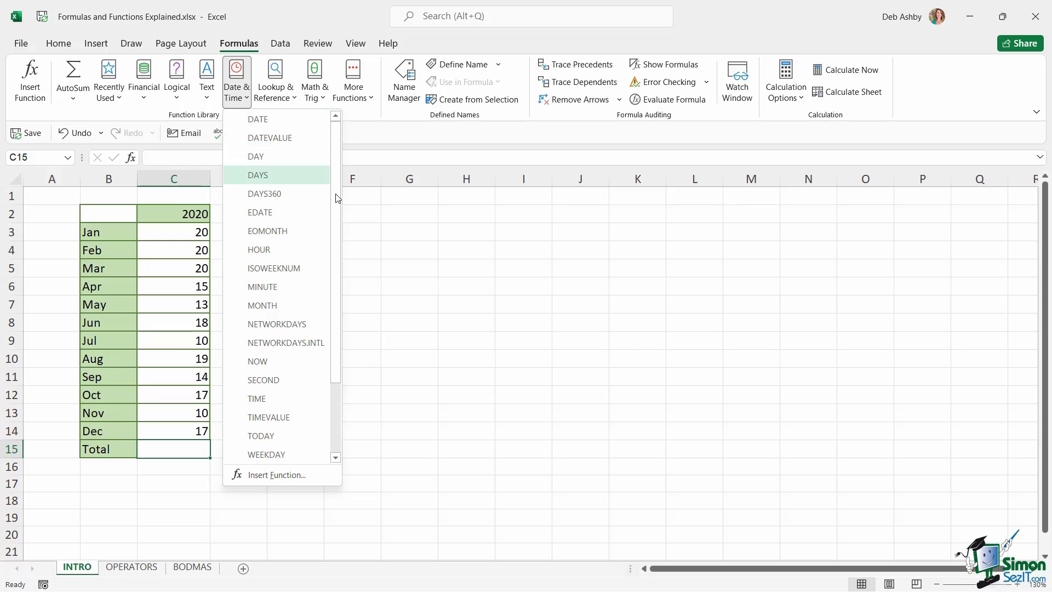
{"action": "left_click", "coordinate": [493, 244]}
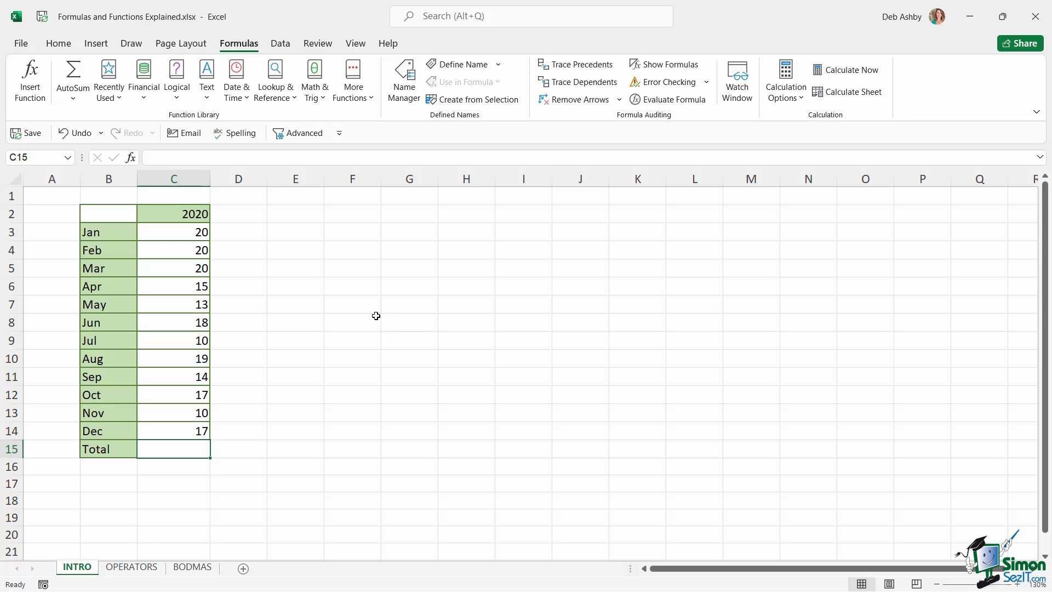
Enter 10 in F3, 20 in F4 and the hard-coded formula =10+20 in F5, giving 30.
{"action": "left_click", "coordinate": [349, 234]}
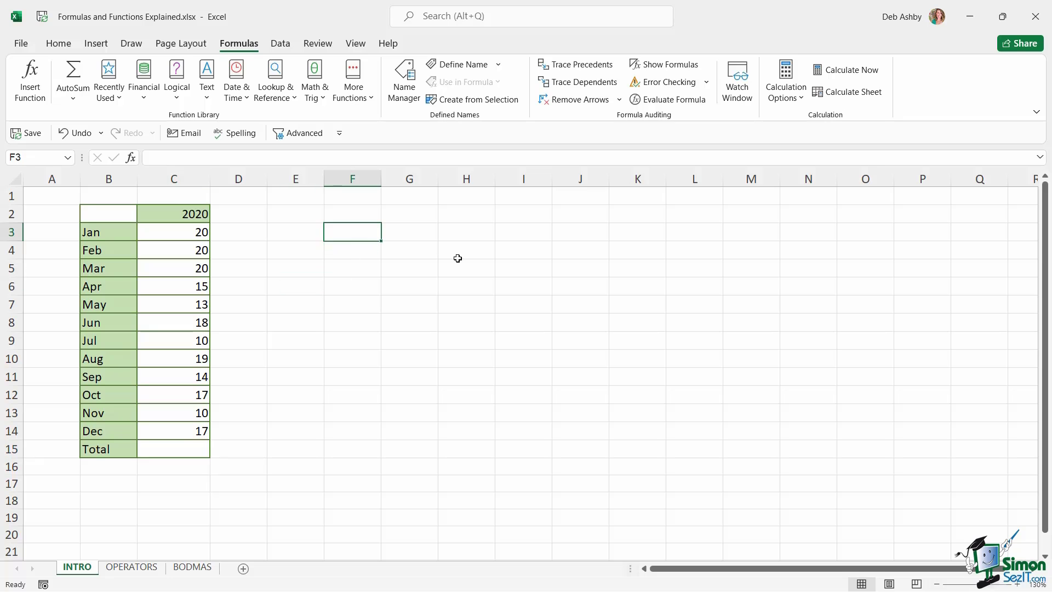
{"action": "type", "text": "10"}
{"action": "key", "text": "Return"}
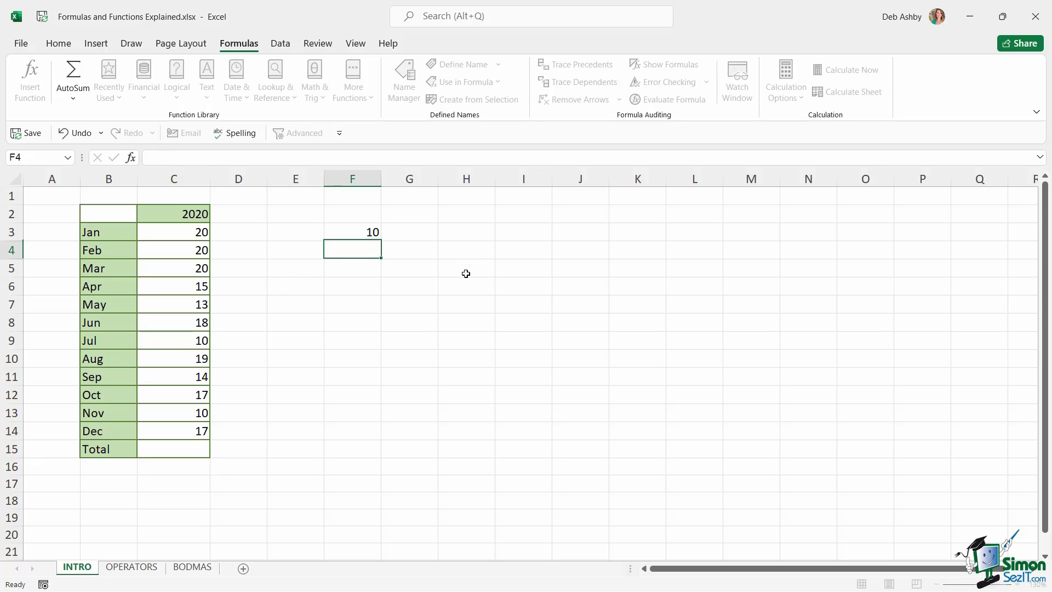
{"action": "type", "text": "20"}
{"action": "key", "text": "Return"}
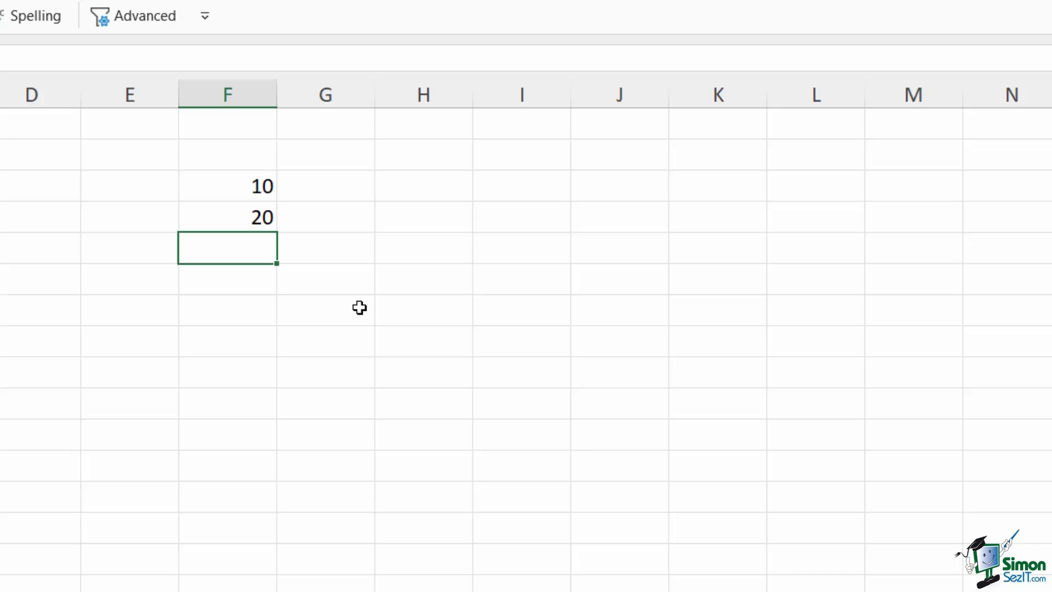
{"action": "type", "text": "="}
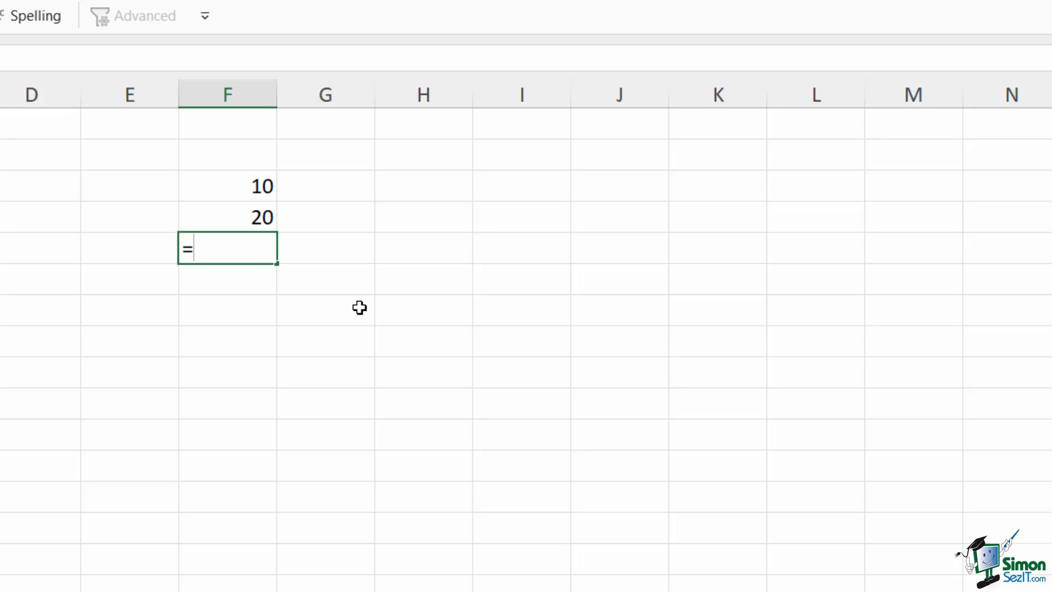
{"action": "type", "text": "10+20"}
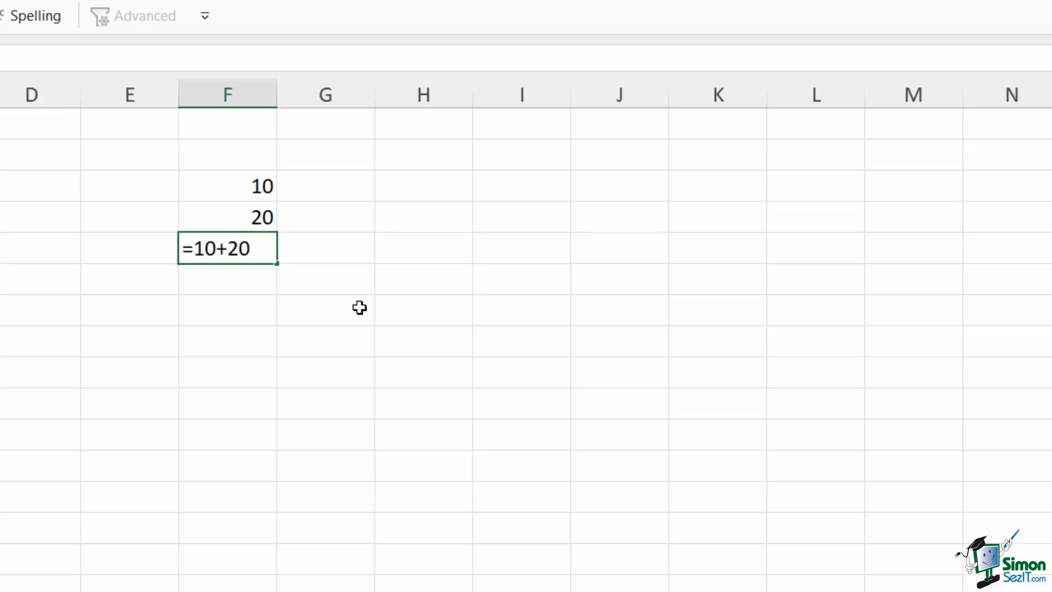
{"action": "key", "text": "Return"}
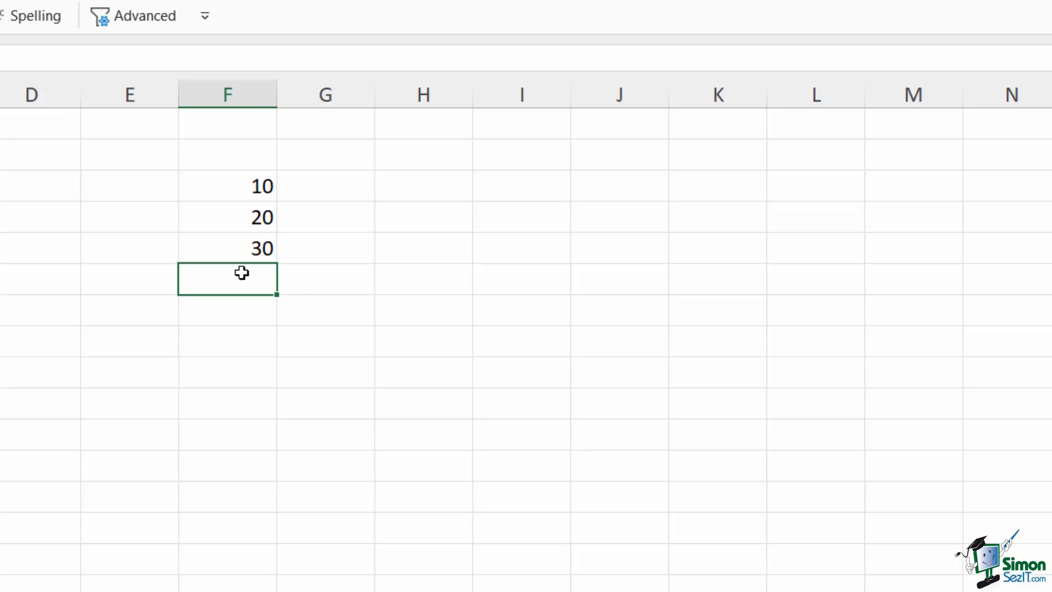
Change F3 to 5 and confirm F5 still shows 30 from =10+20.
{"action": "left_click", "coordinate": [228, 251]}
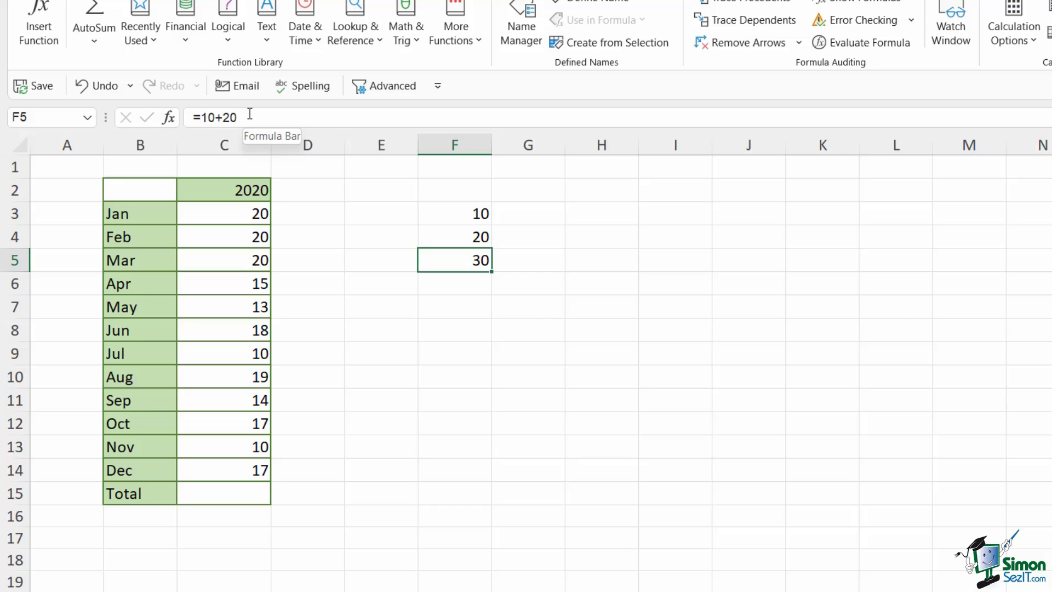
{"action": "left_click_drag", "start_coordinate": [453, 212], "coordinate": [453, 236]}
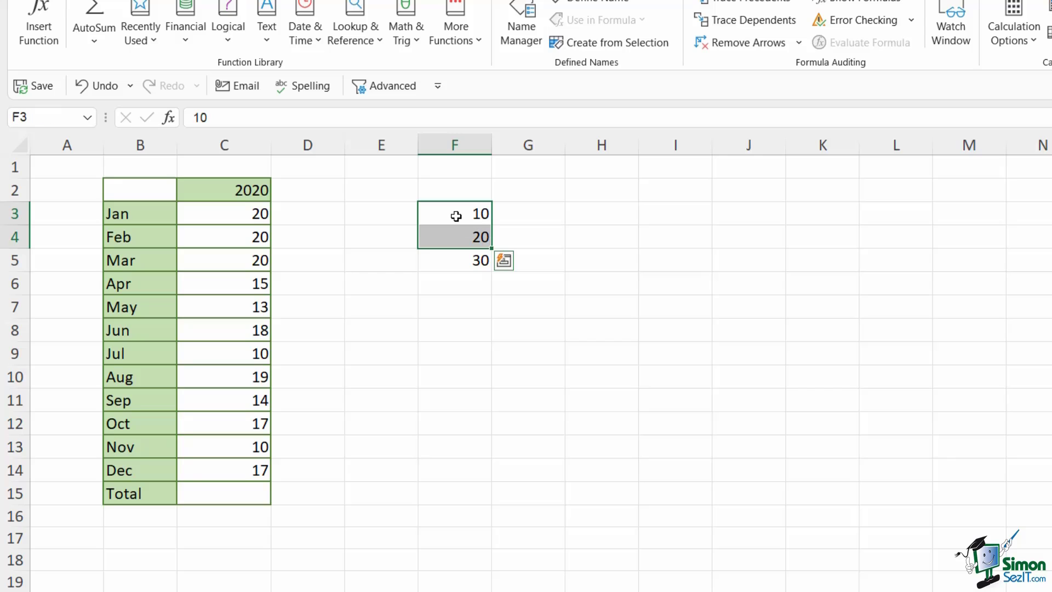
{"action": "left_click", "coordinate": [456, 214]}
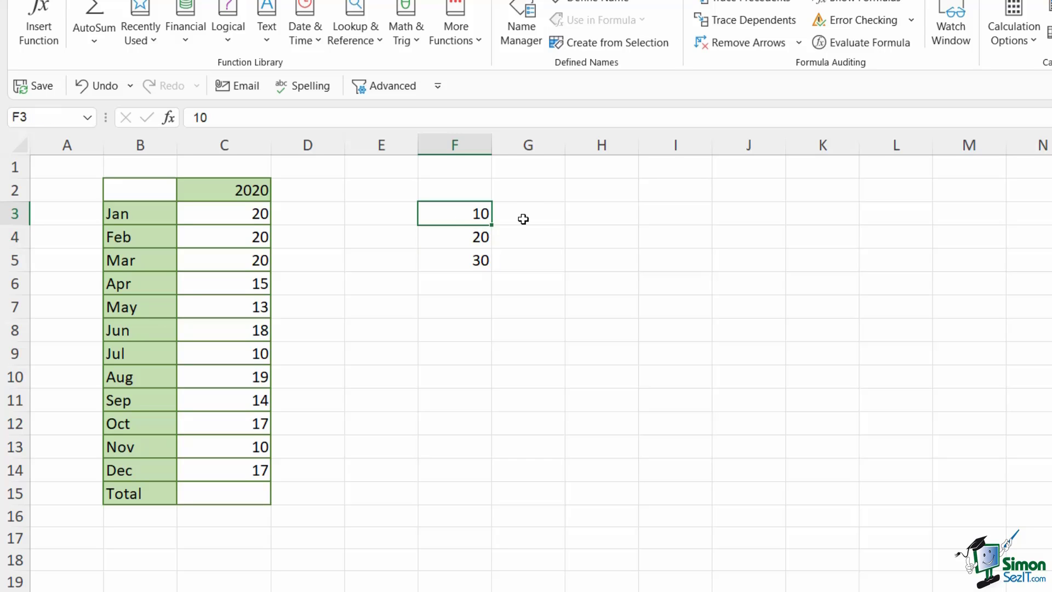
{"action": "type", "text": "5"}
{"action": "key", "text": "Return"}
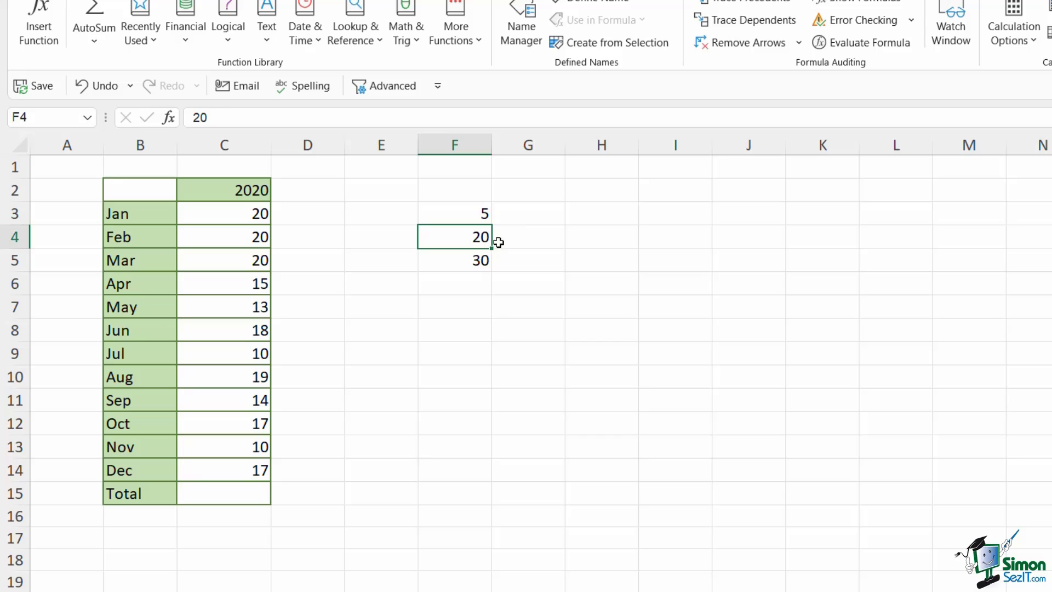
{"action": "left_click", "coordinate": [480, 260]}
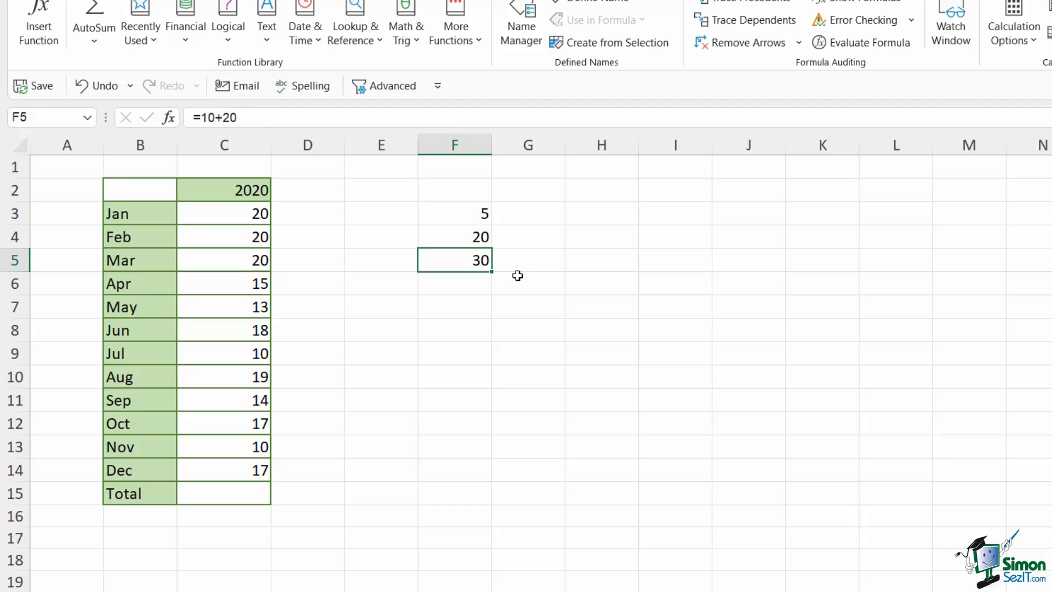
Replace F5 with the reference formula =F3+F4, showing 25.
{"action": "key", "text": "Delete"}
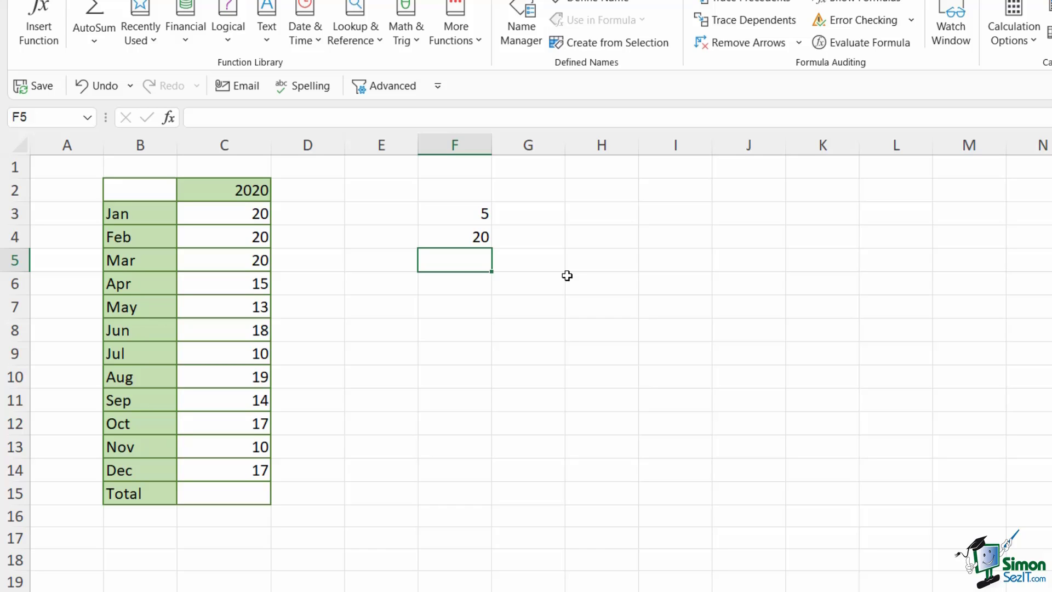
{"action": "type", "text": "="}
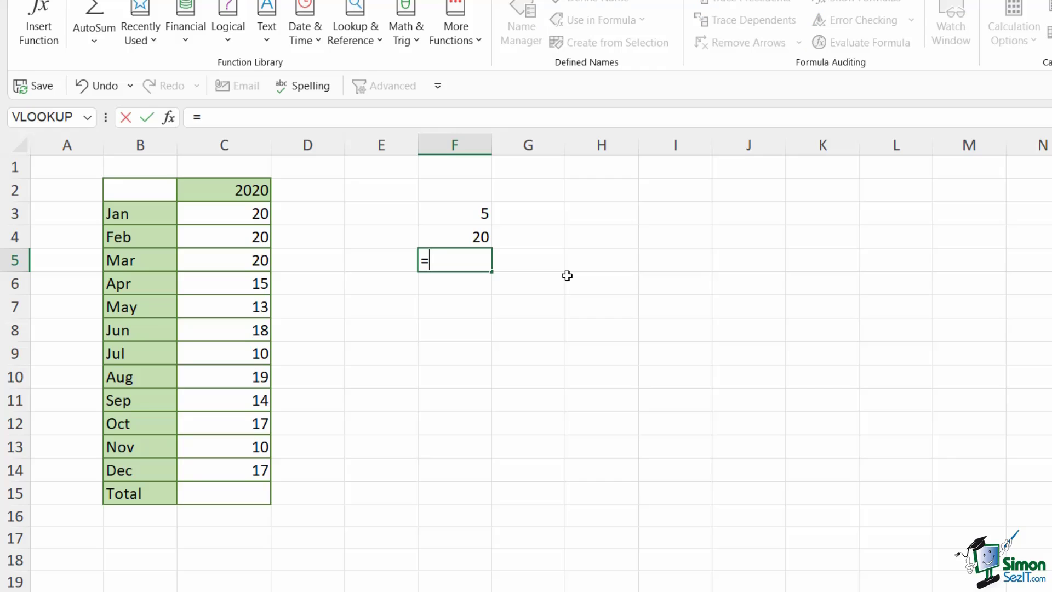
{"action": "left_click", "coordinate": [474, 215]}
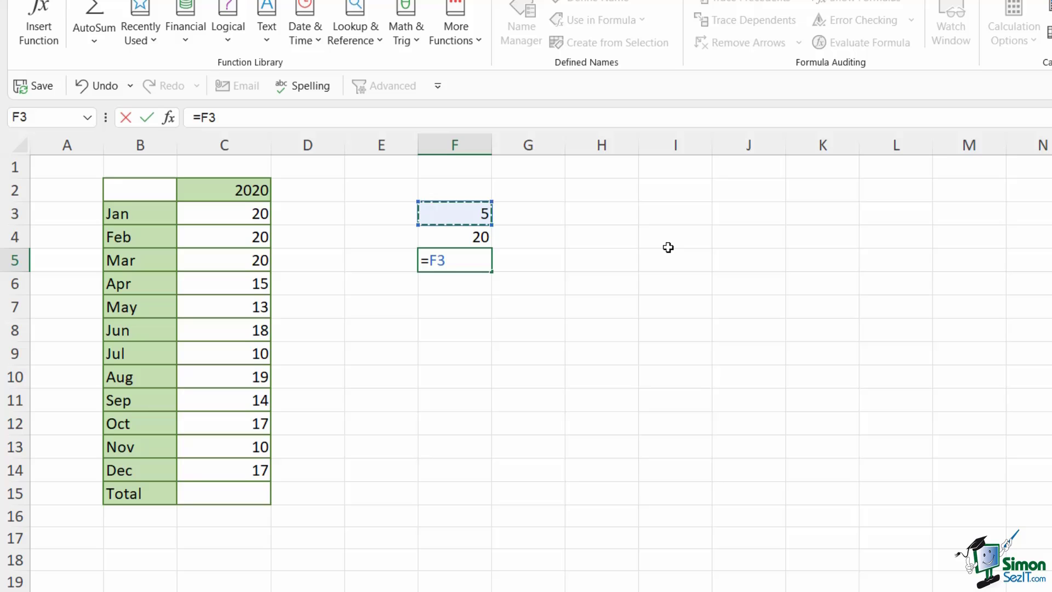
{"action": "type", "text": "+"}
{"action": "left_click", "coordinate": [485, 239]}
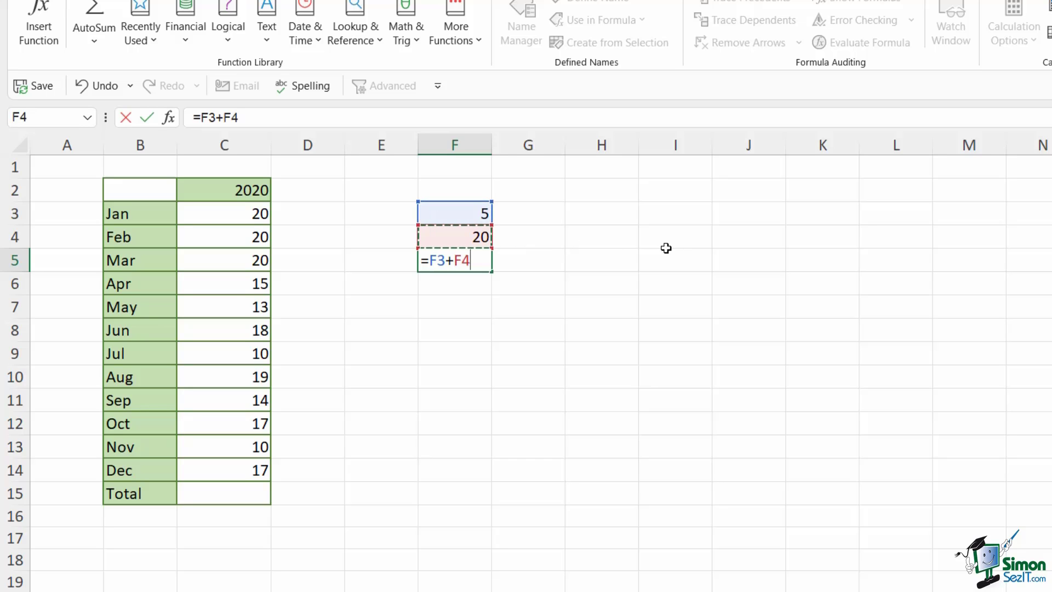
{"action": "key", "text": "Return"}
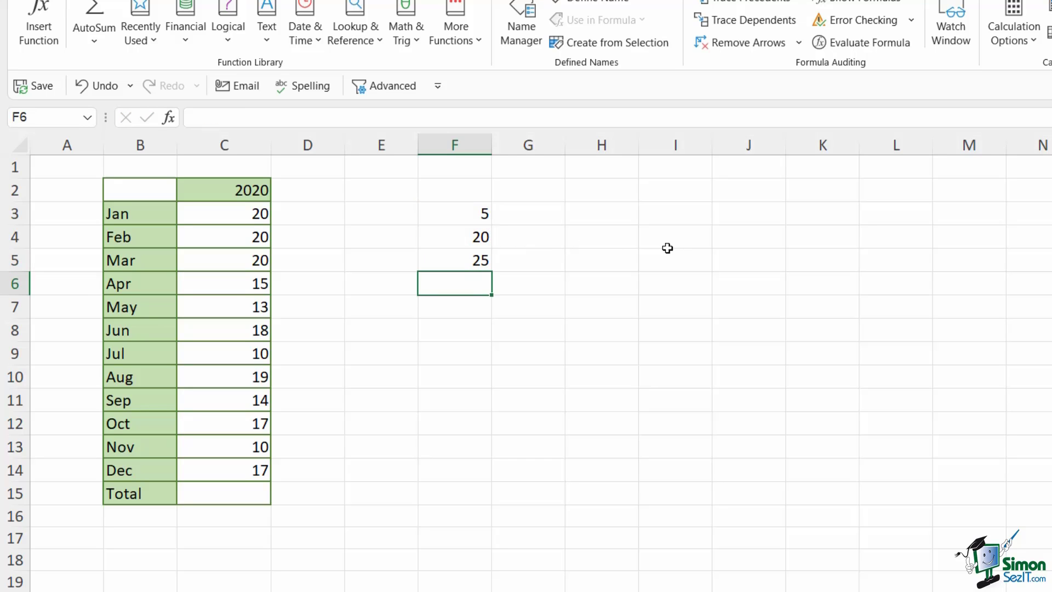
{"action": "left_click", "coordinate": [466, 262]}
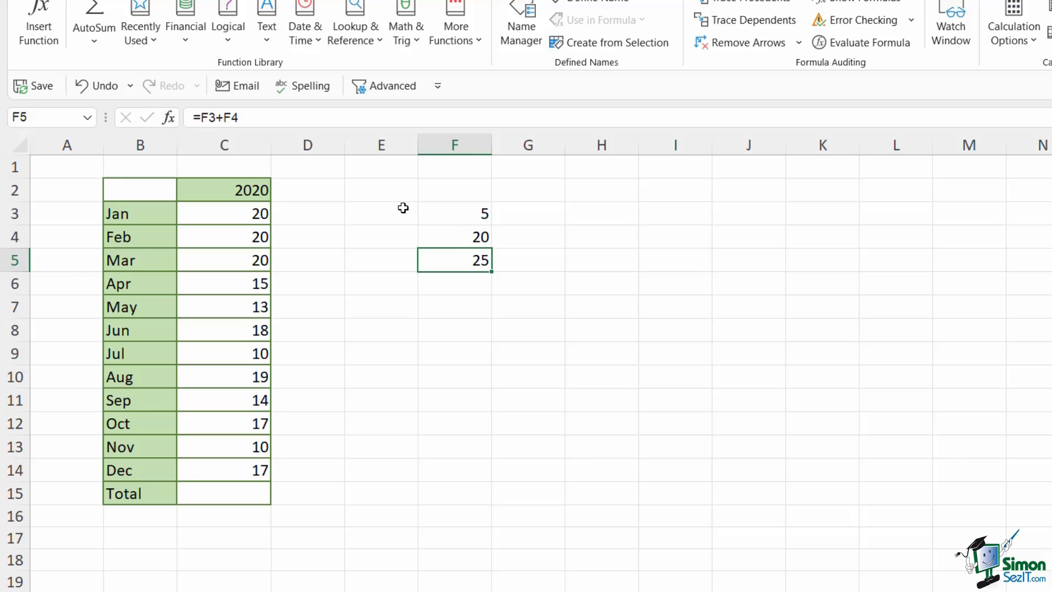
Change F3 to 10 so F5 updates to 30, then clear F3:F5.
{"action": "left_click", "coordinate": [458, 212]}
{"action": "type", "text": "10"}
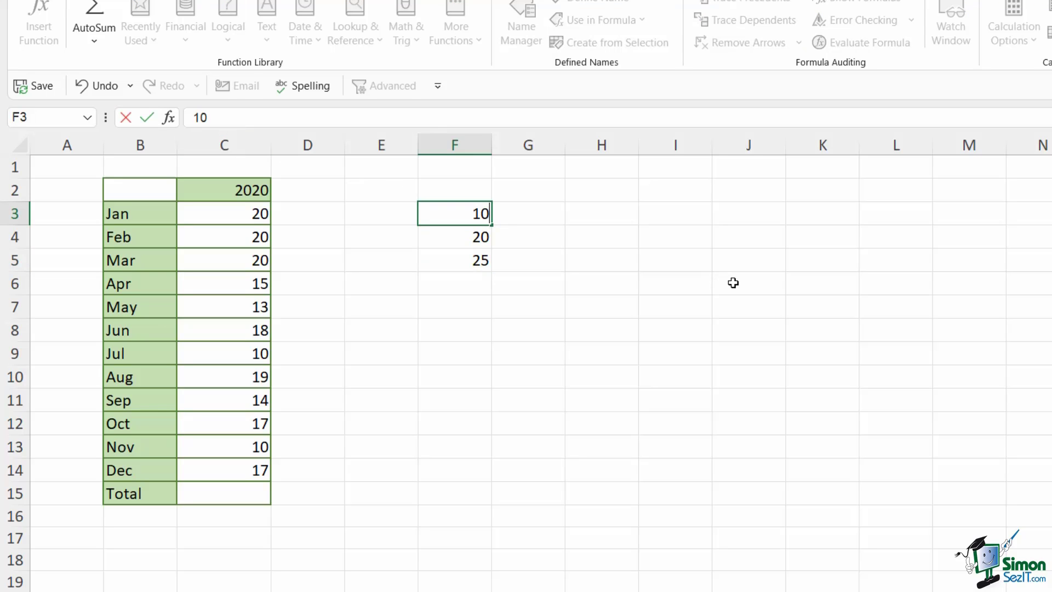
{"action": "key", "text": "Return"}
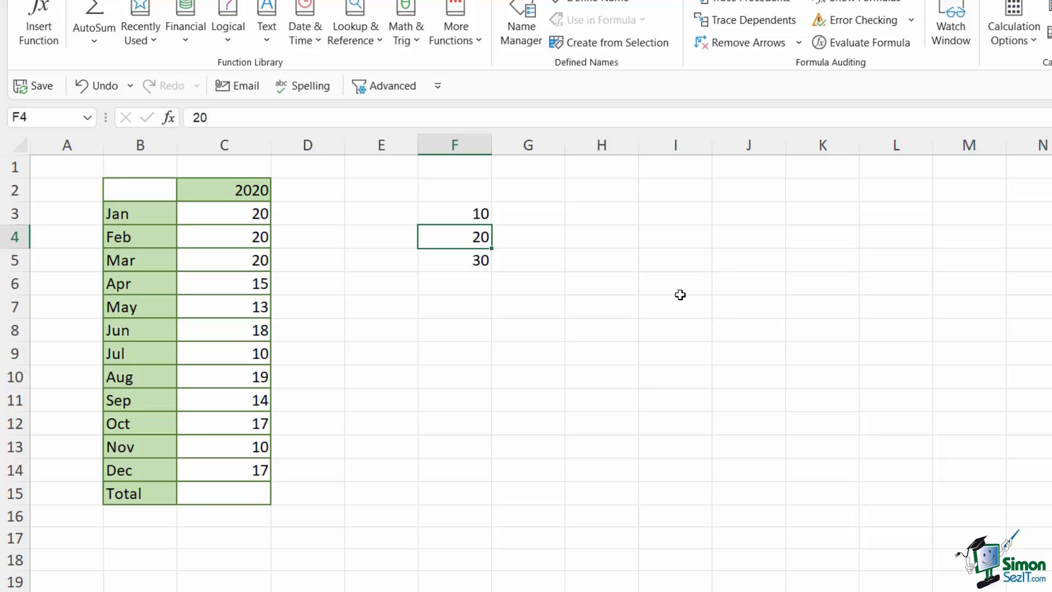
{"action": "key", "text": "Up"}
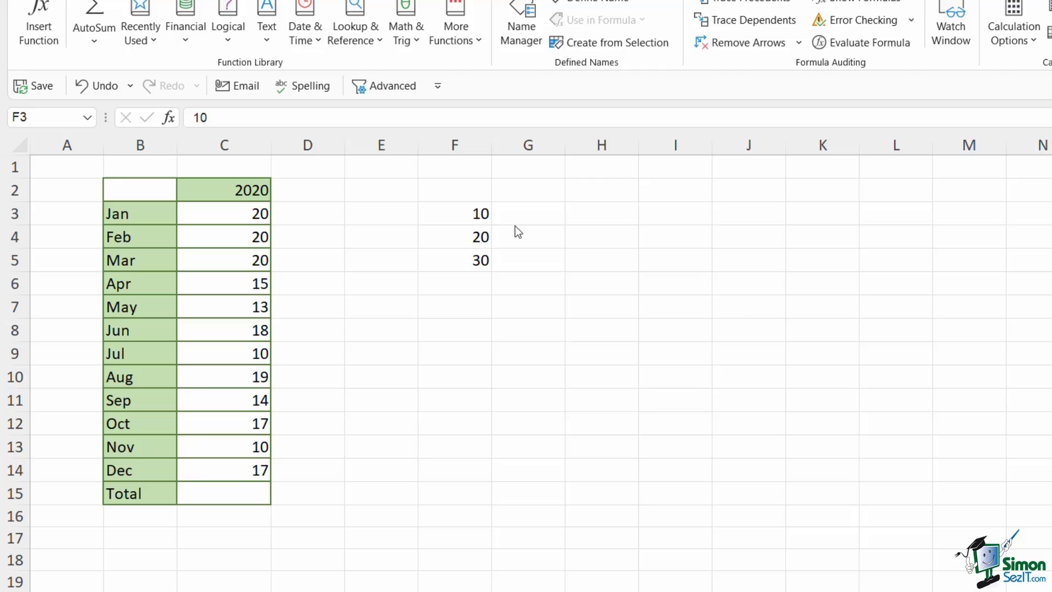
{"action": "left_click_drag", "start_coordinate": [439, 207], "coordinate": [441, 270]}
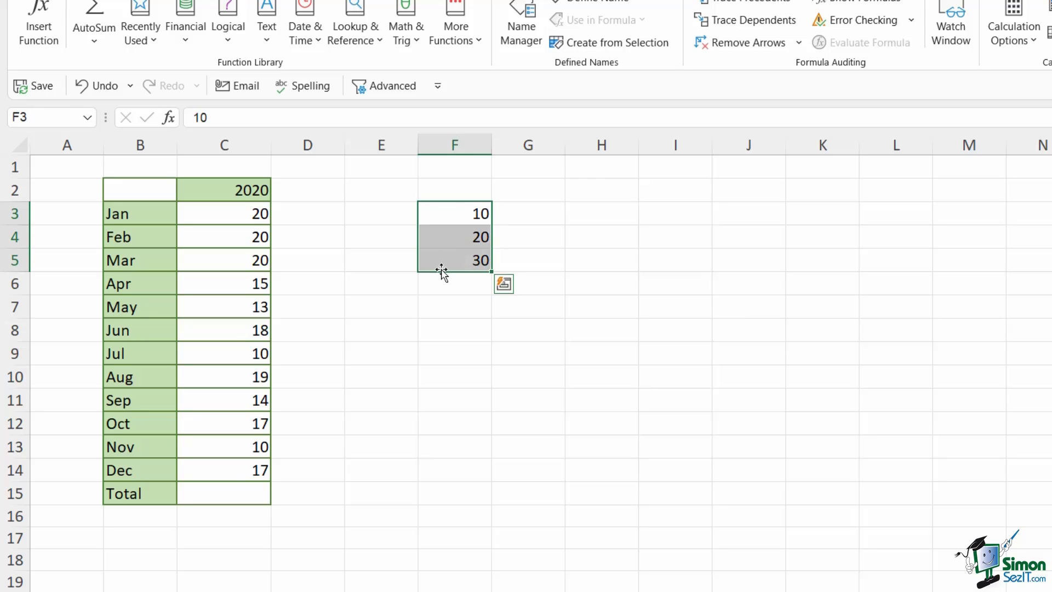
{"action": "key", "text": "Delete"}
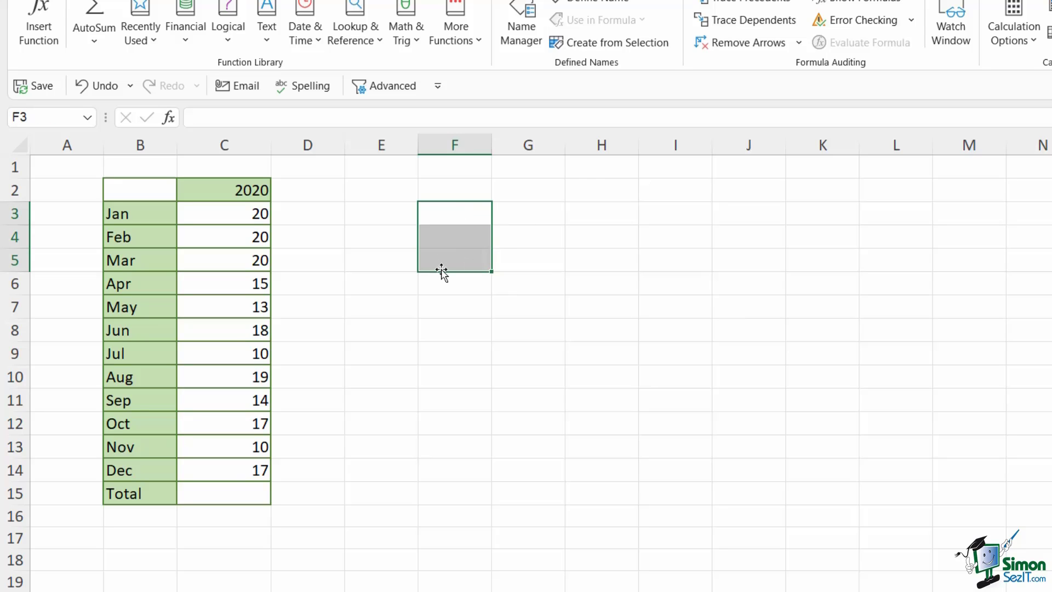
Start a cell-by-cell formula =C3+C4 in the Total cell C15.
{"action": "left_click", "coordinate": [482, 343]}
{"action": "left_click_drag", "start_coordinate": [226, 212], "coordinate": [223, 470]}
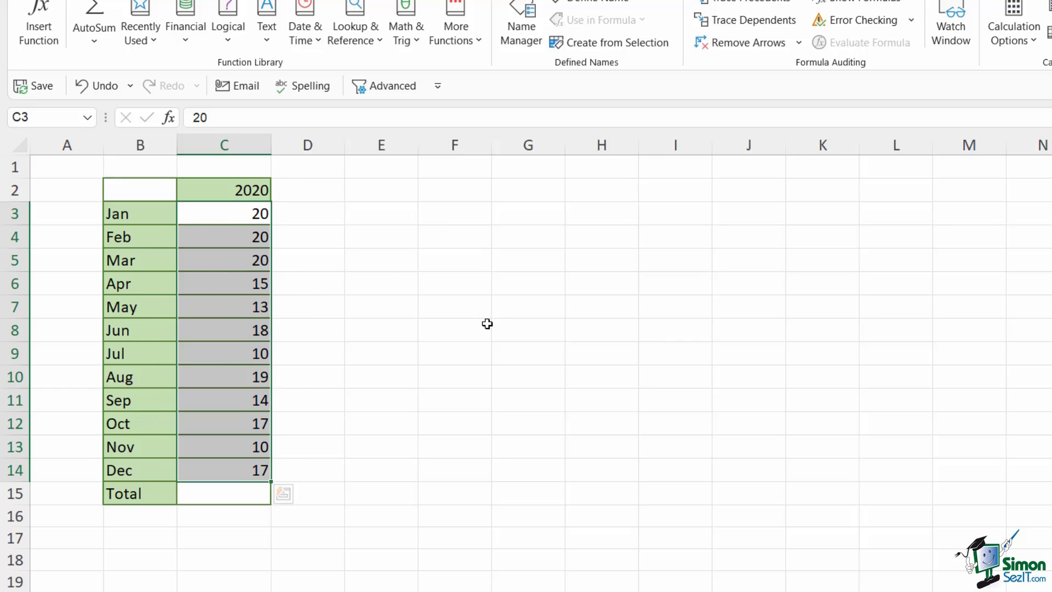
{"action": "left_click", "coordinate": [229, 493]}
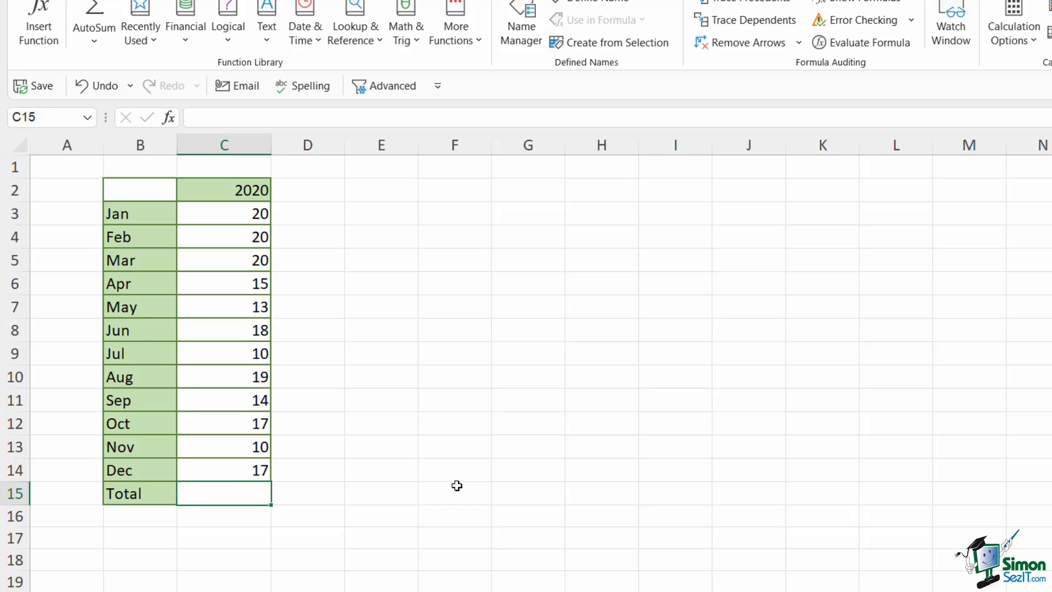
{"action": "type", "text": "="}
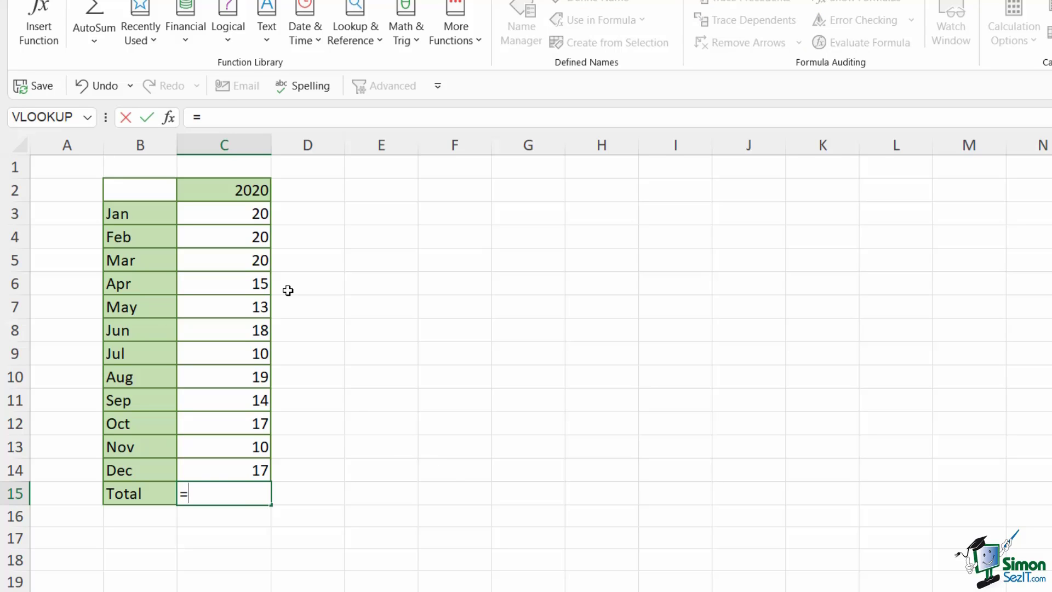
{"action": "left_click", "coordinate": [247, 214]}
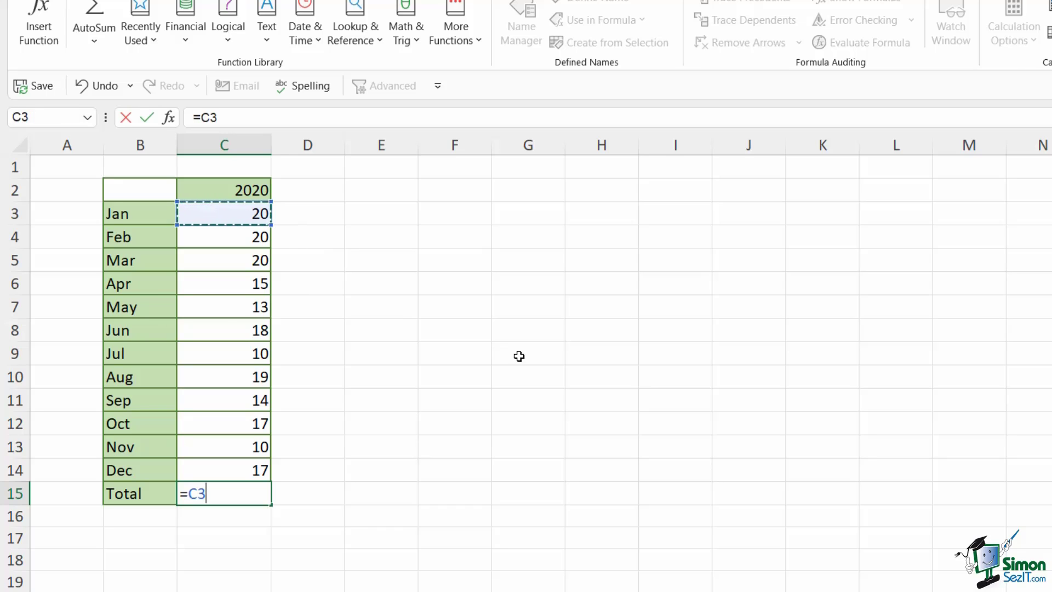
{"action": "type", "text": "+"}
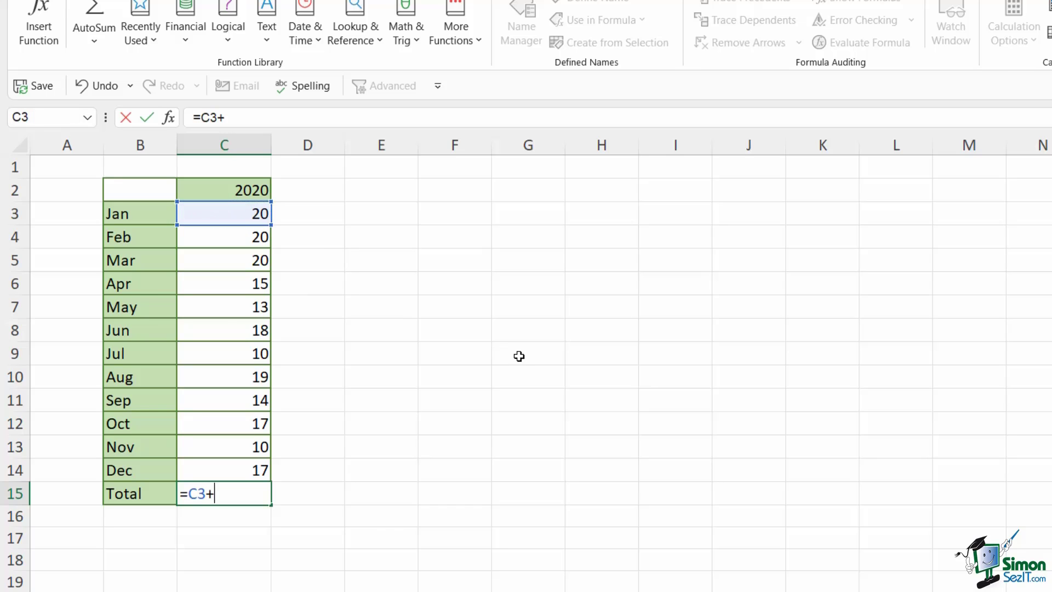
{"action": "left_click", "coordinate": [249, 234]}
Extend the formula with C5 and C6, then cancel the unfinished entry with Esc.
{"action": "type", "text": "+"}
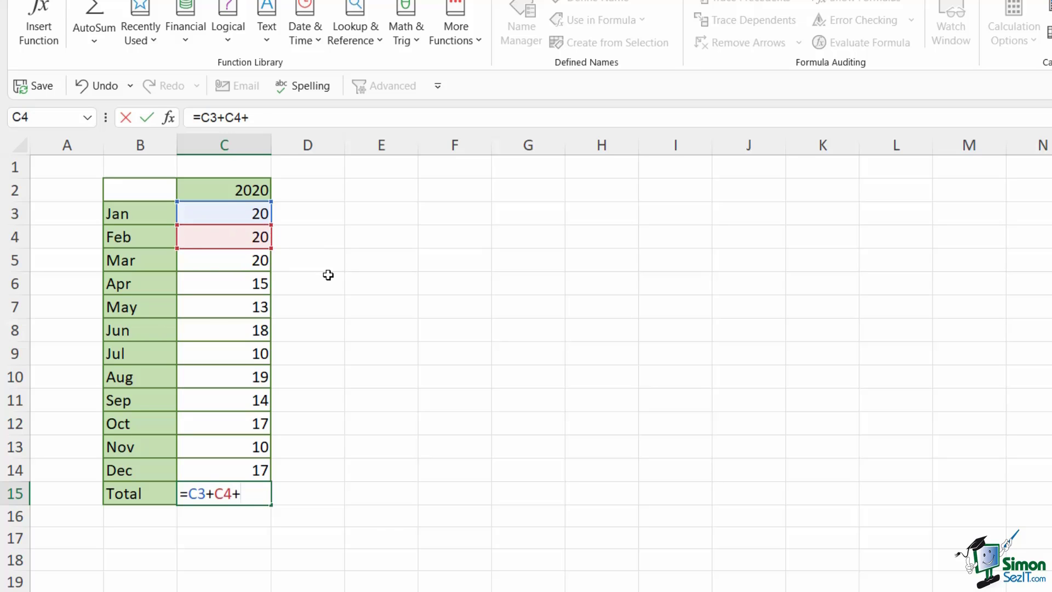
{"action": "left_click", "coordinate": [254, 259]}
{"action": "type", "text": "+"}
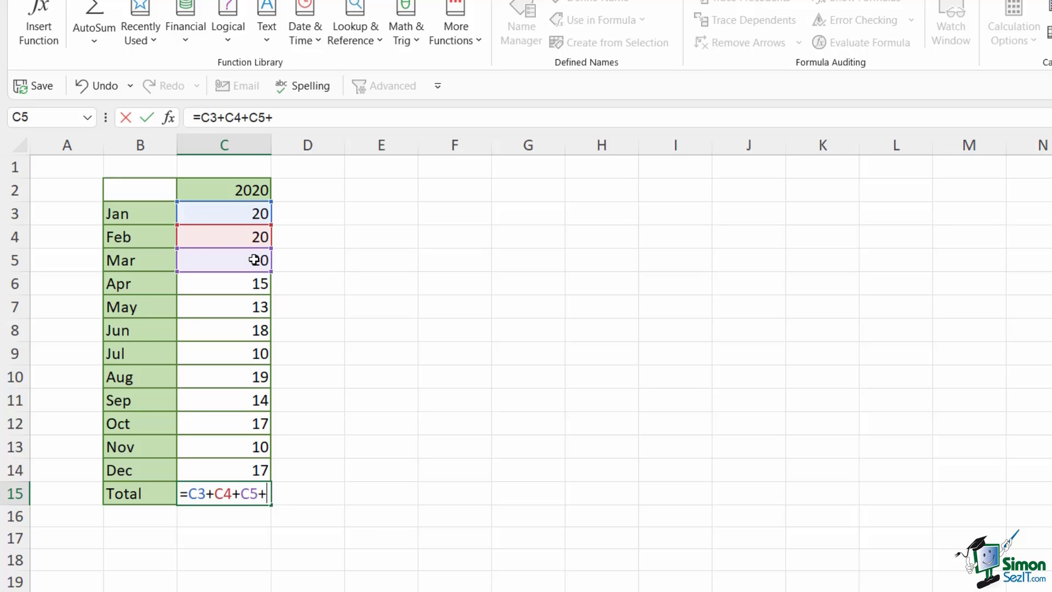
{"action": "left_click", "coordinate": [253, 284]}
{"action": "type", "text": "+"}
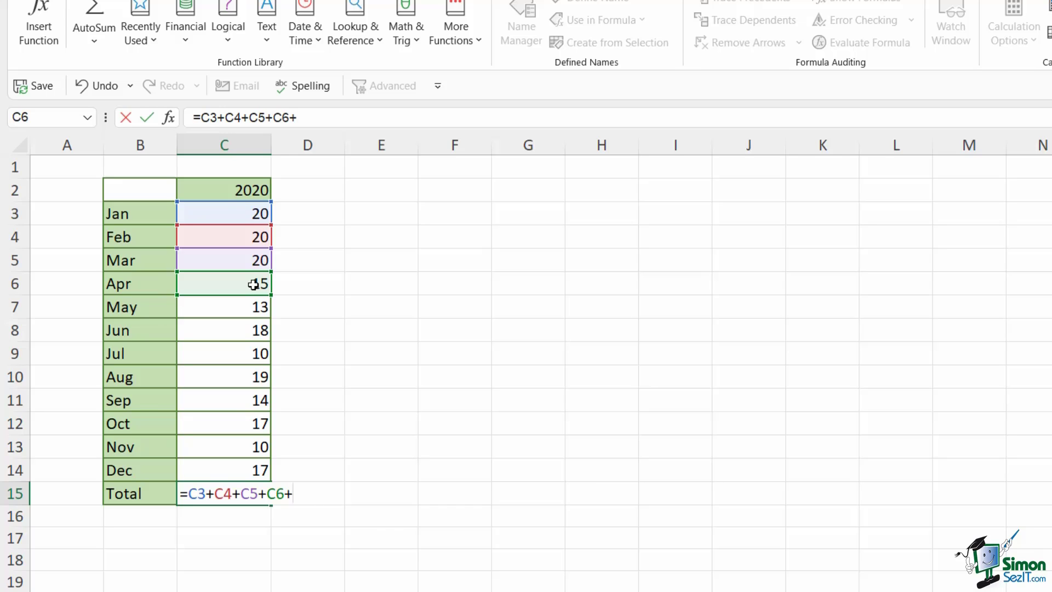
{"action": "key", "text": "Escape"}
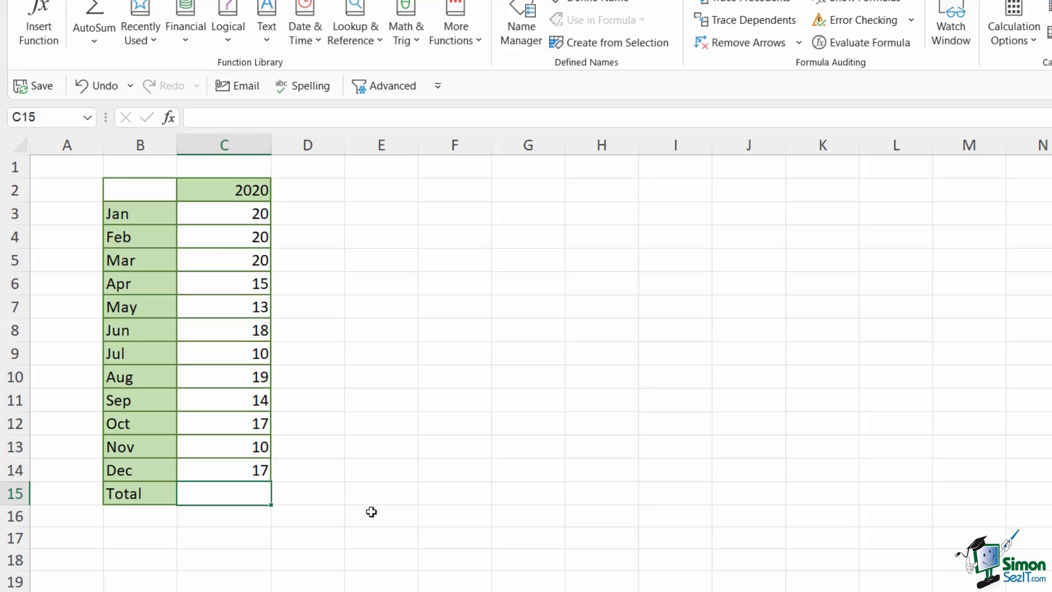
Type =SUM( into C15, ready for the monthly range.
{"action": "type", "text": "=SUM"}
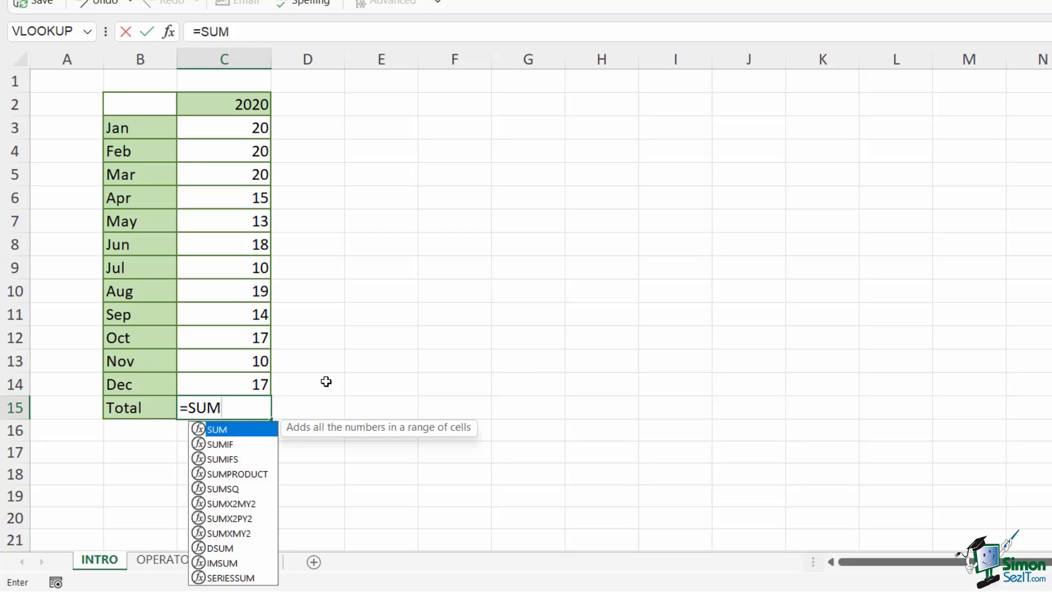
{"action": "type", "text": "("}
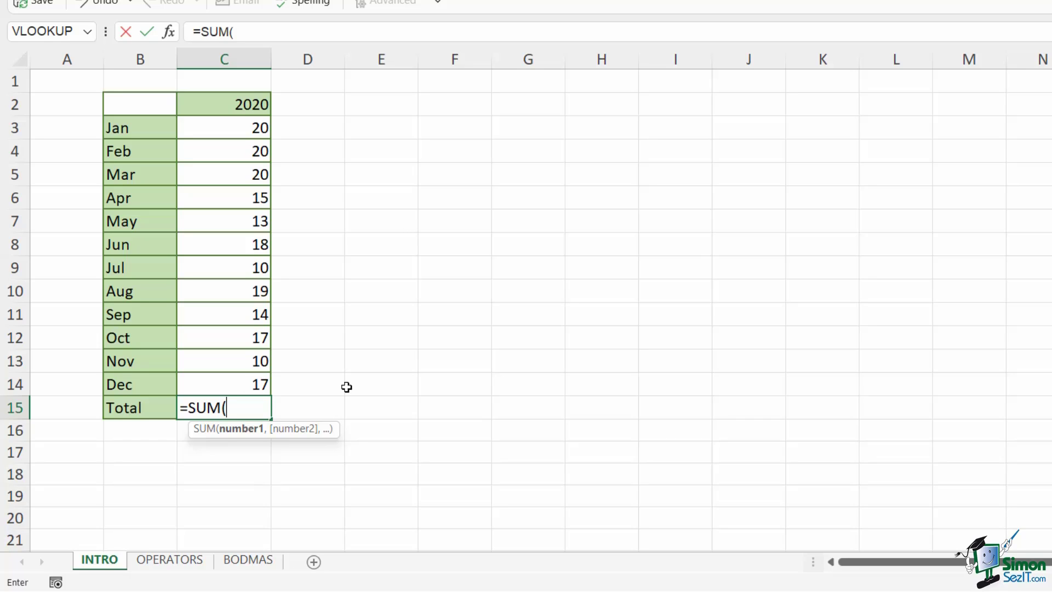
Complete C15 as =SUM(C3:C14), returning 193, and check the formula behind the total.
{"action": "left_click_drag", "start_coordinate": [236, 125], "coordinate": [222, 383]}
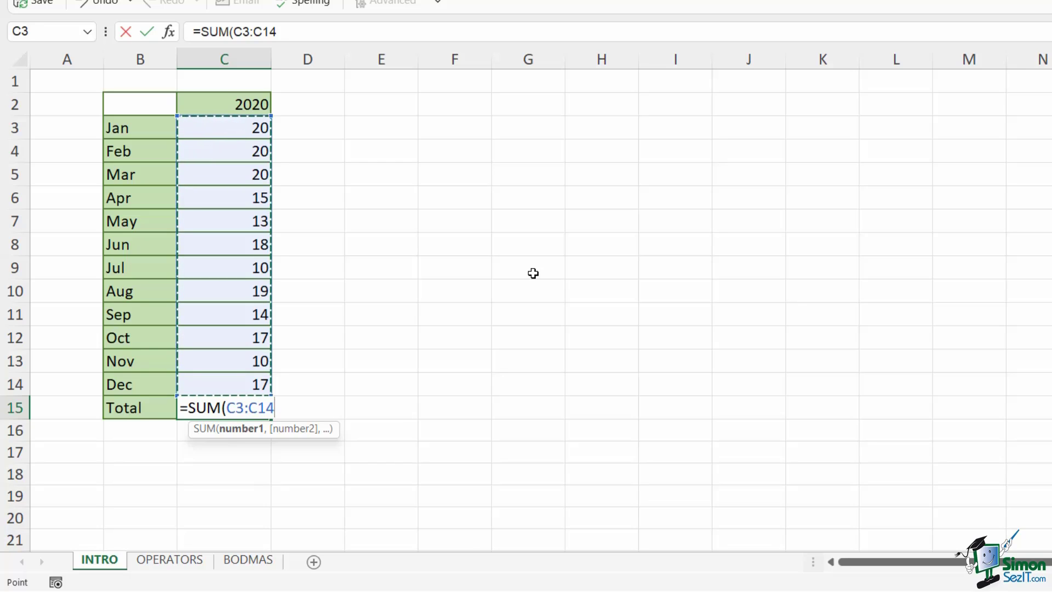
{"action": "type", "text": ")"}
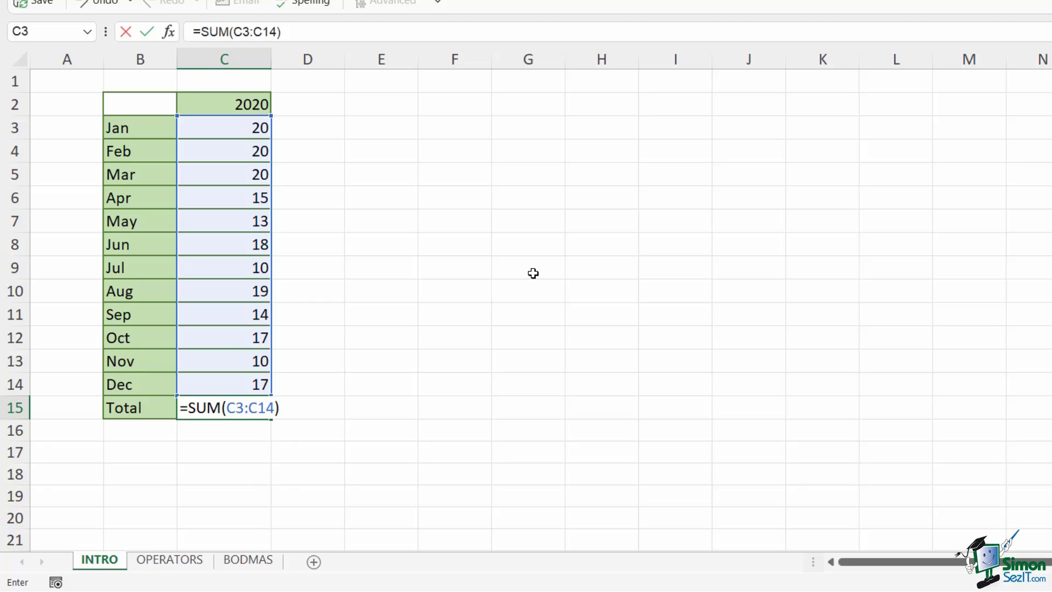
{"action": "key", "text": "Return"}
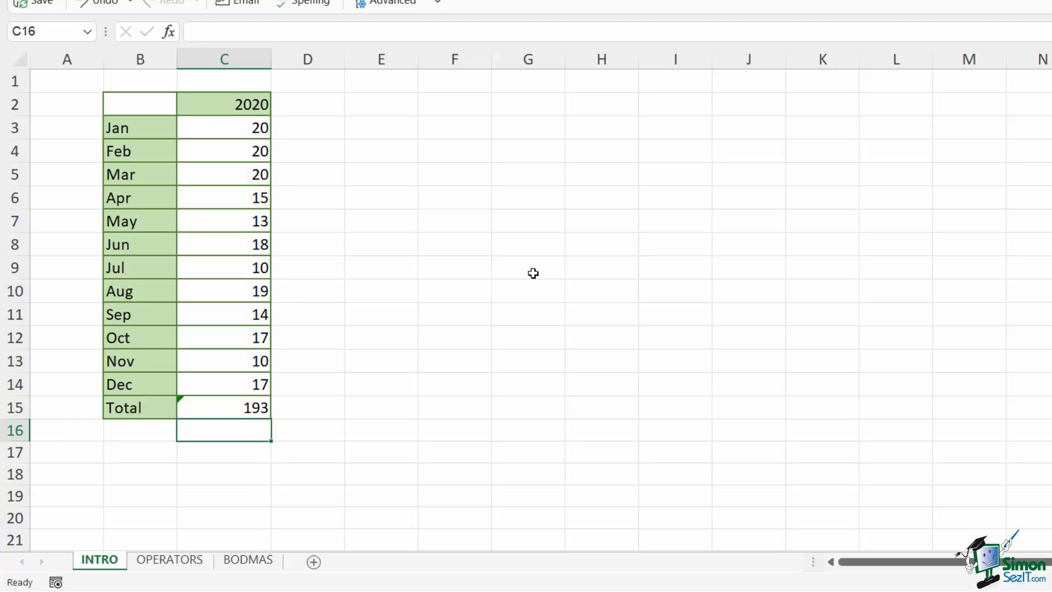
{"action": "left_click", "coordinate": [241, 406]}
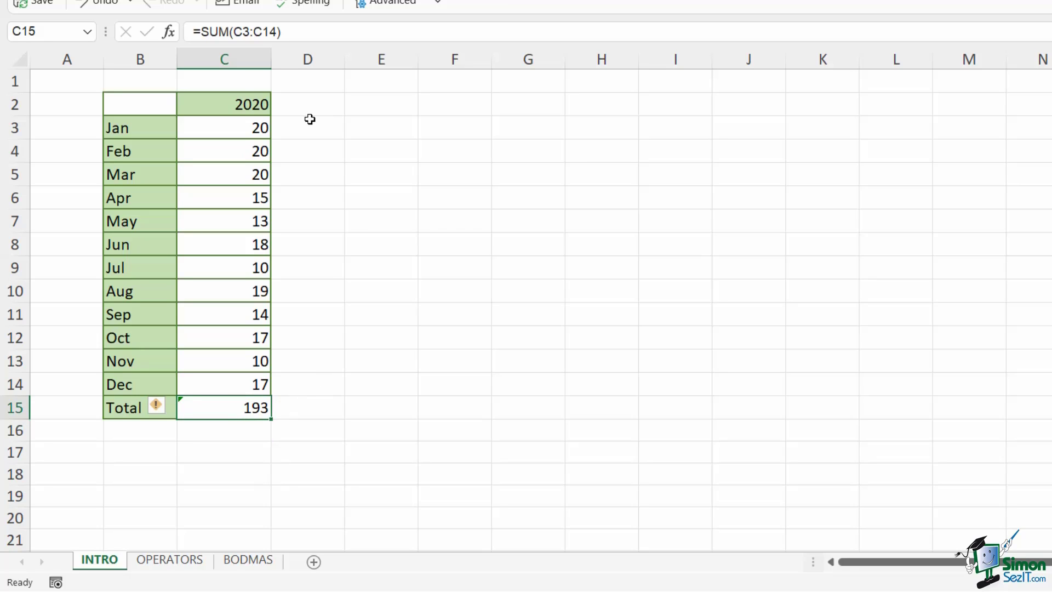
{"action": "left_click", "coordinate": [416, 360]}
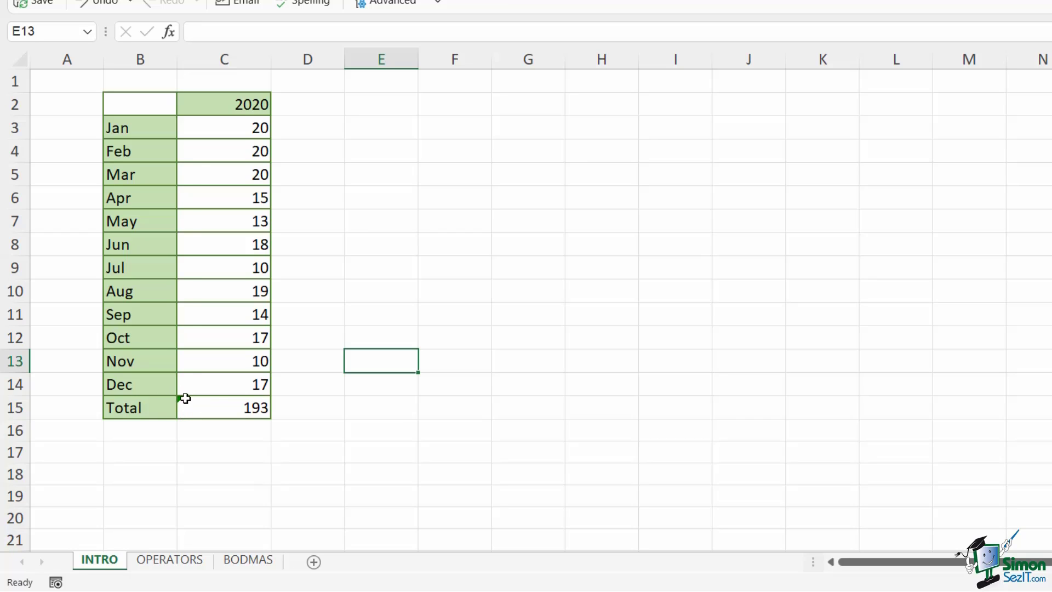
{"action": "left_click", "coordinate": [216, 406]}
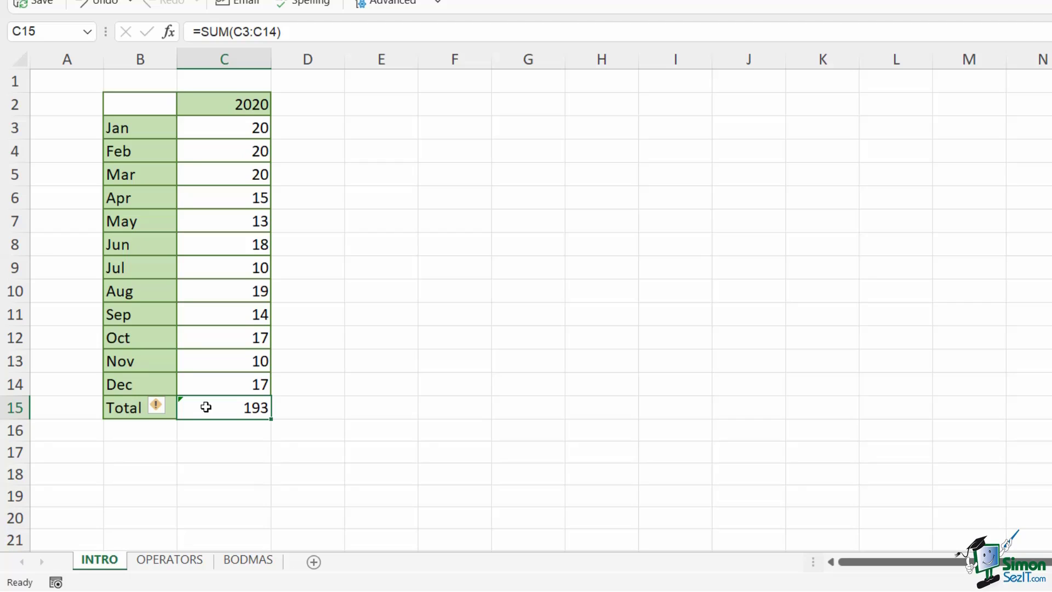
{"action": "left_click", "coordinate": [529, 269]}
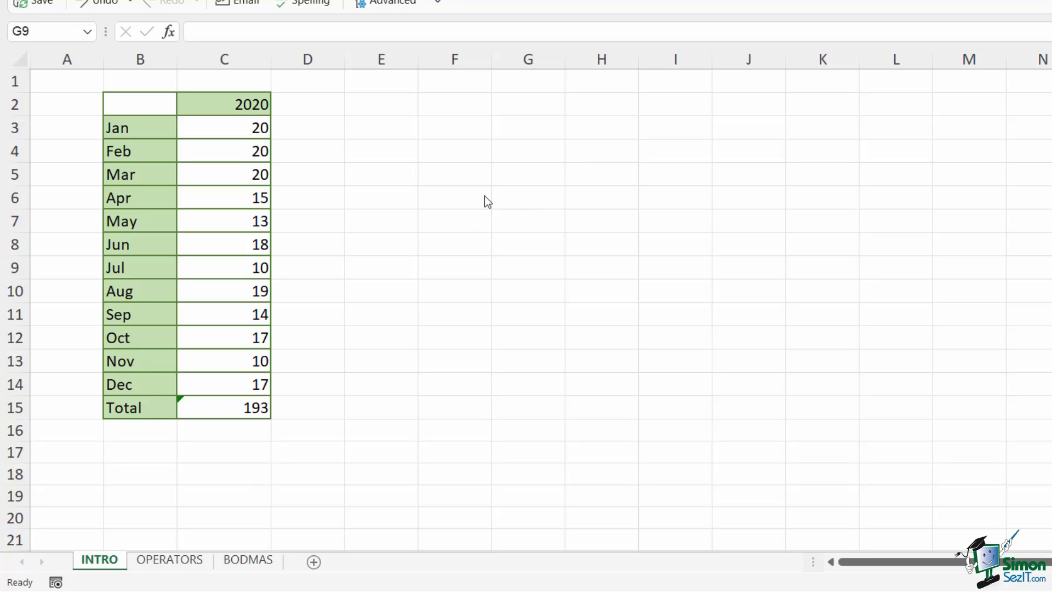
{"action": "left_click", "coordinate": [176, 558]}
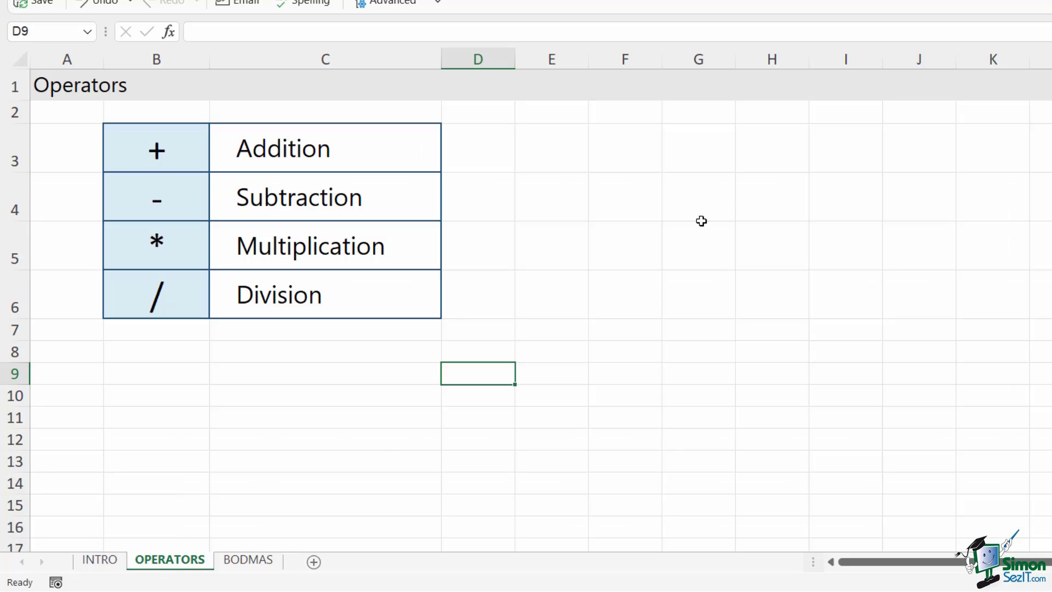
{"action": "left_click", "coordinate": [738, 193]}
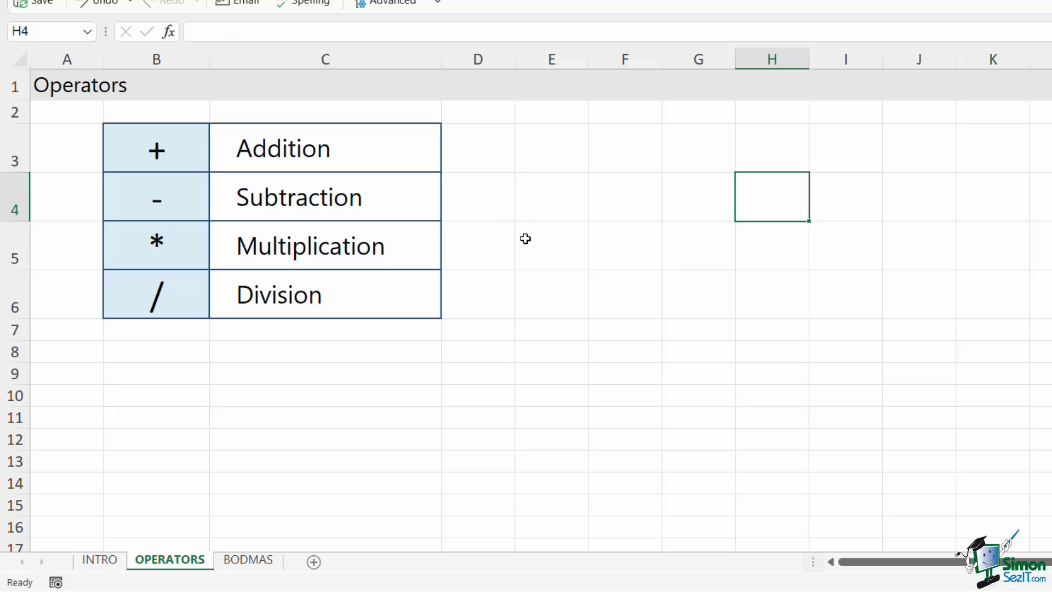
{"action": "left_click", "coordinate": [281, 147]}
{"action": "left_click", "coordinate": [305, 202]}
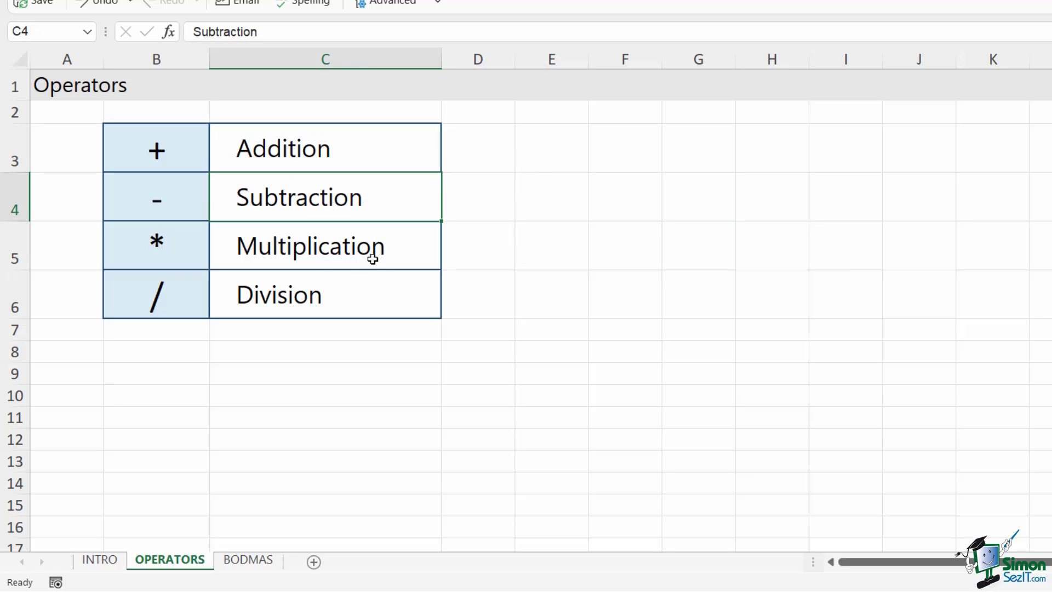
{"action": "left_click", "coordinate": [323, 248]}
{"action": "left_click", "coordinate": [348, 293]}
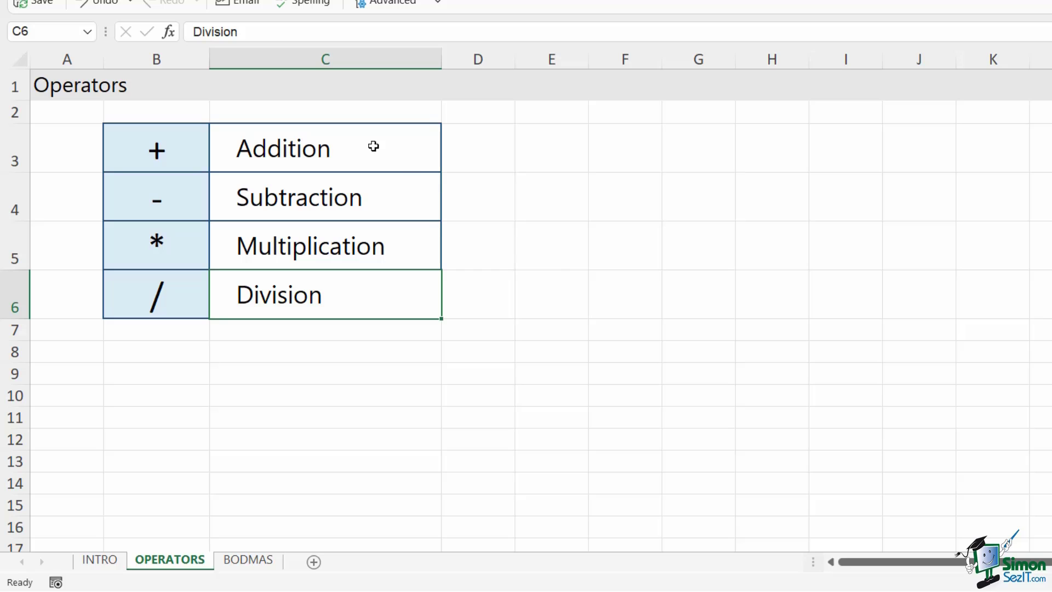
{"action": "left_click_drag", "start_coordinate": [374, 146], "coordinate": [371, 298]}
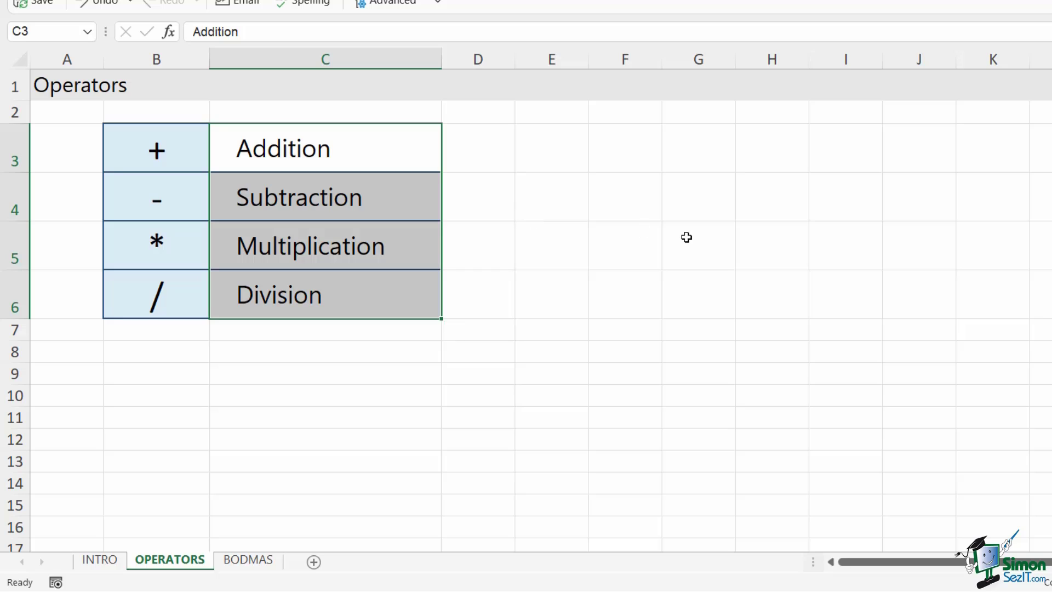
Enter sample values 10 in F4 and 20 in F5.
{"action": "key", "text": "Right"}
{"action": "key", "text": "Right"}
{"action": "key", "text": "Right"}
{"action": "key", "text": "Down"}
{"action": "type", "text": "2"}
{"action": "key", "text": "BackSpace"}
{"action": "type", "text": "10"}
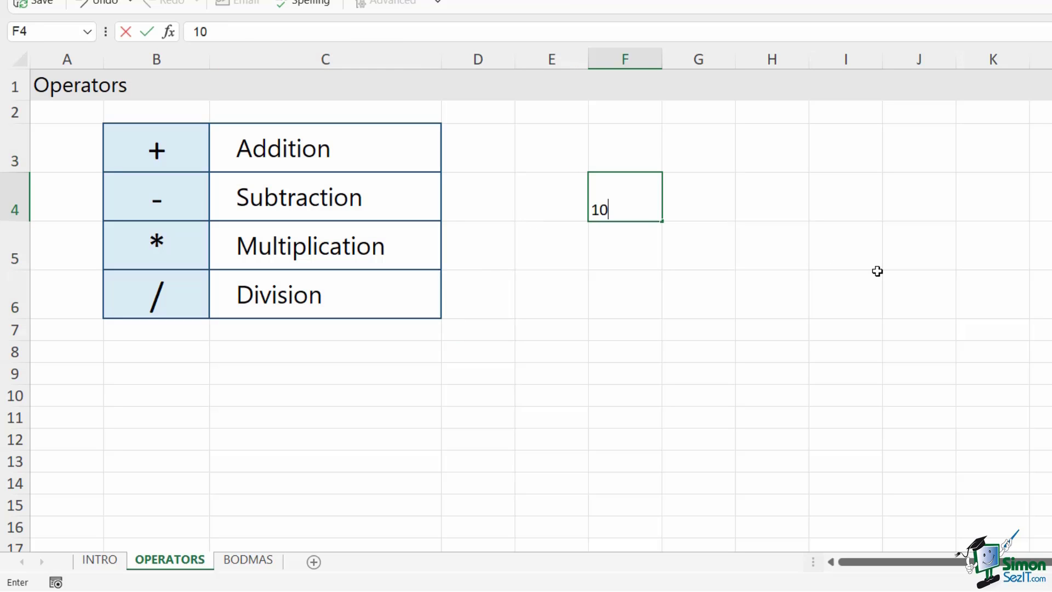
{"action": "key", "text": "Return"}
{"action": "type", "text": "20"}
{"action": "left_click", "coordinate": [843, 291]}
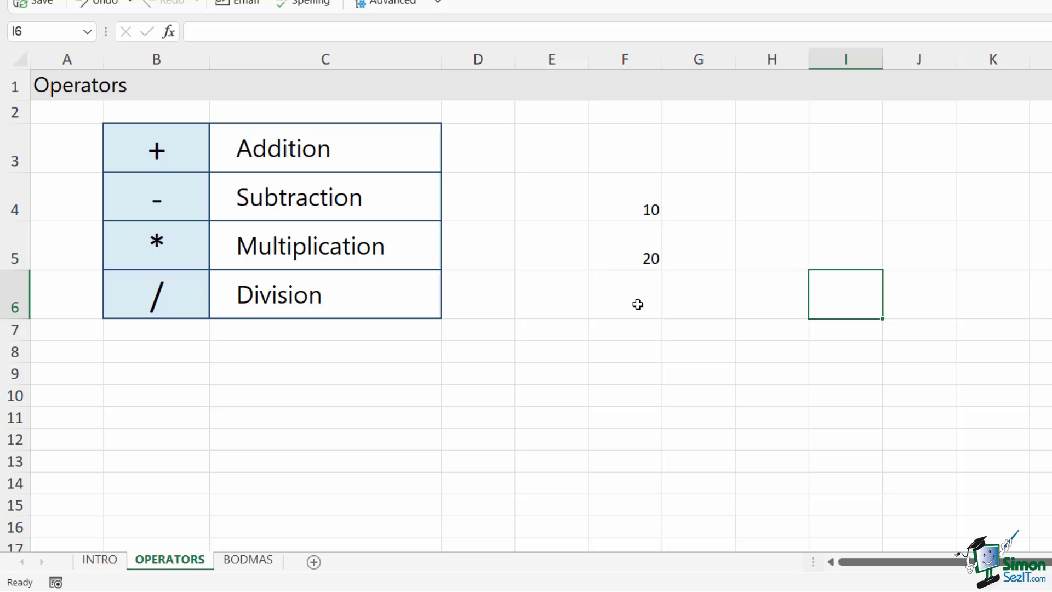
Put =F5-F4 in F6, giving 10.
{"action": "left_click", "coordinate": [636, 303]}
{"action": "type", "text": "="}
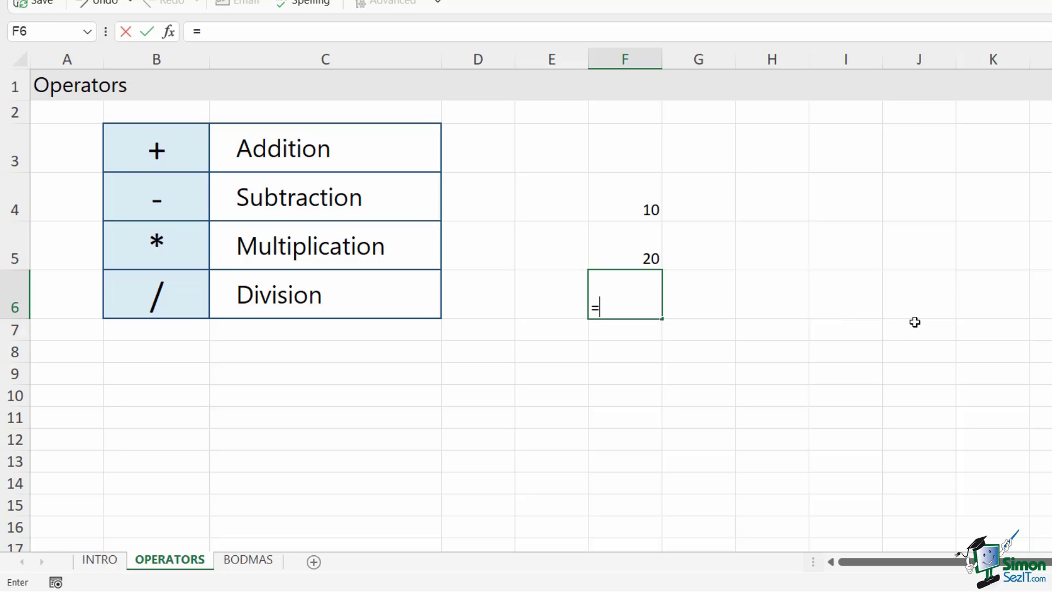
{"action": "left_click", "coordinate": [633, 254]}
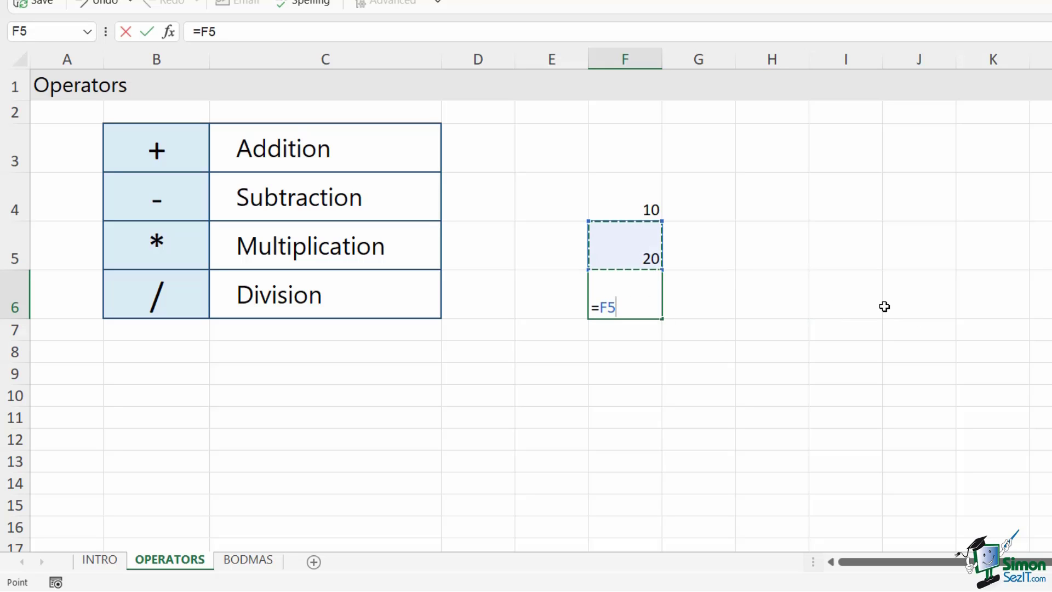
{"action": "type", "text": "-"}
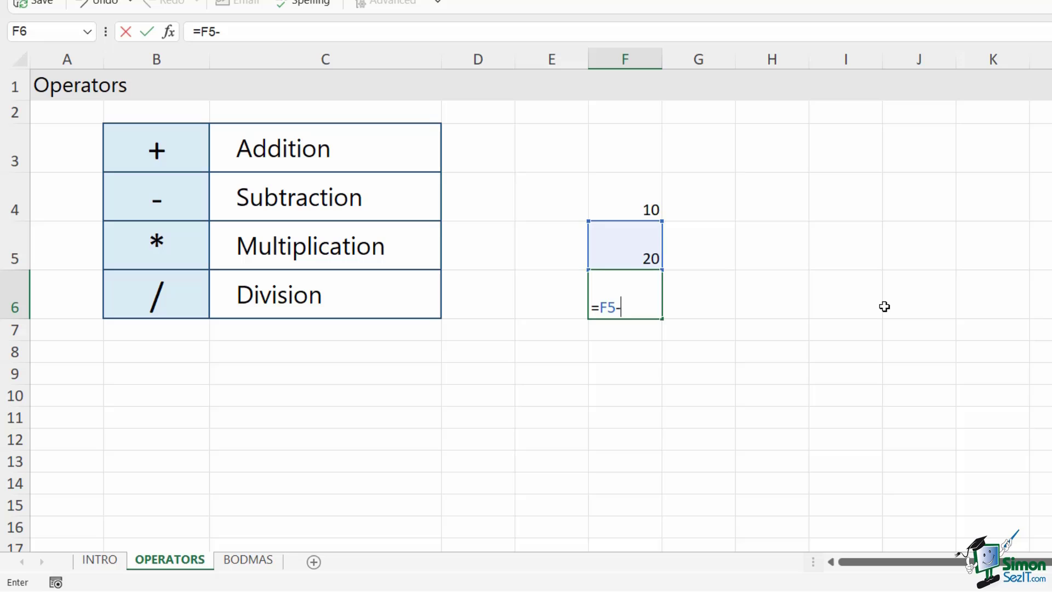
{"action": "left_click", "coordinate": [645, 202]}
{"action": "key", "text": "Return"}
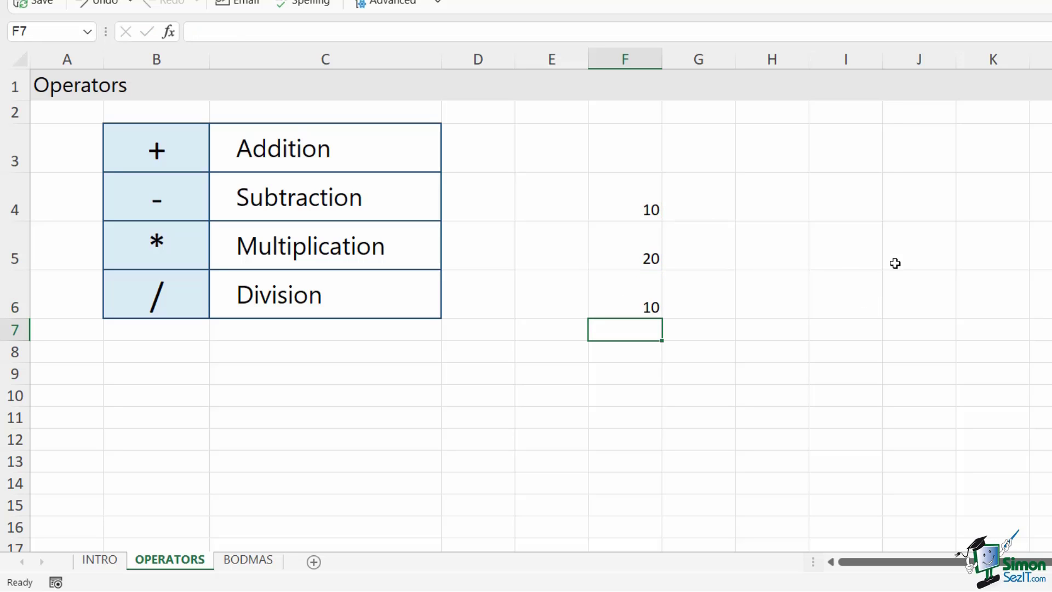
Replace F6 with =F5*F4, giving 200.
{"action": "left_click", "coordinate": [638, 302]}
{"action": "key", "text": "Delete"}
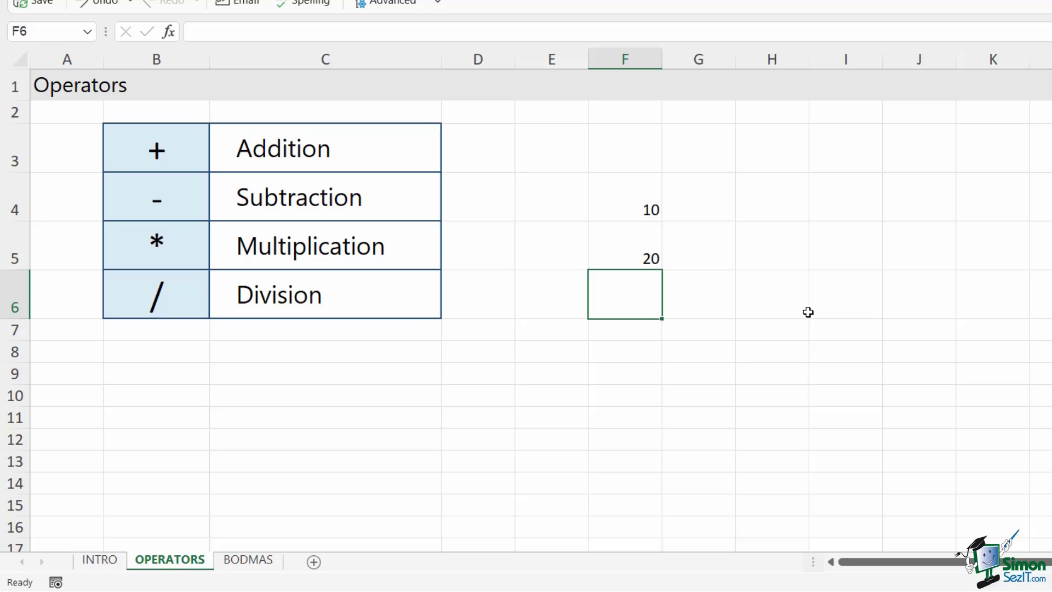
{"action": "type", "text": "="}
{"action": "left_click", "coordinate": [651, 257]}
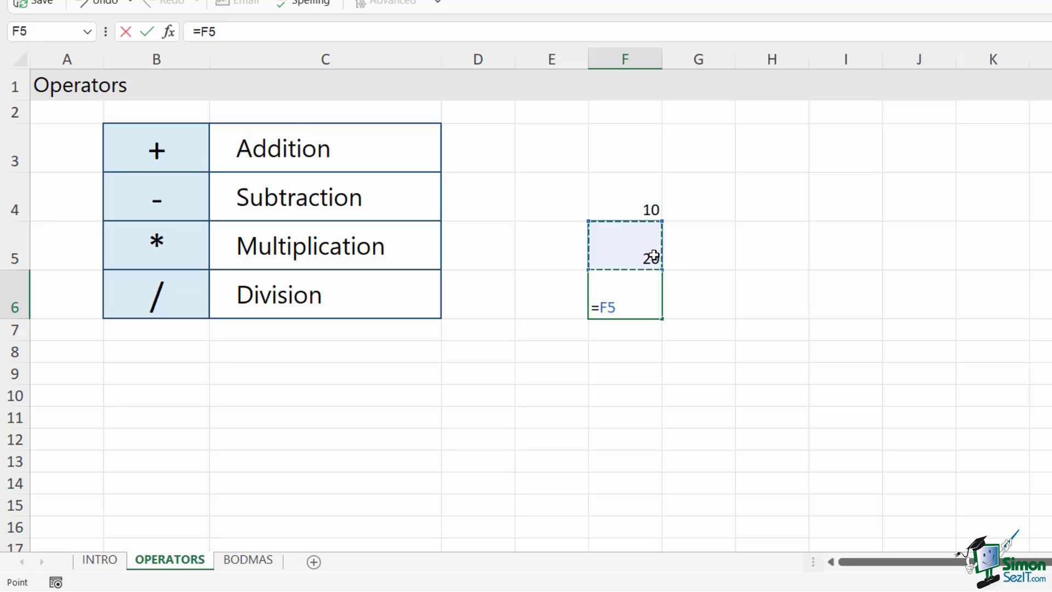
{"action": "type", "text": "*"}
{"action": "left_click", "coordinate": [625, 214]}
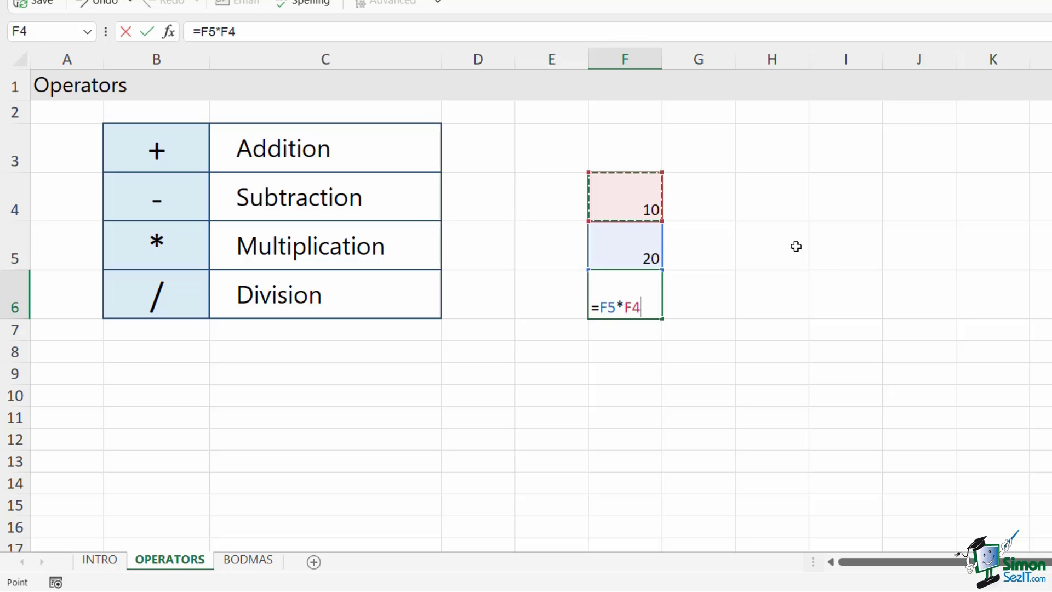
{"action": "key", "text": "Return"}
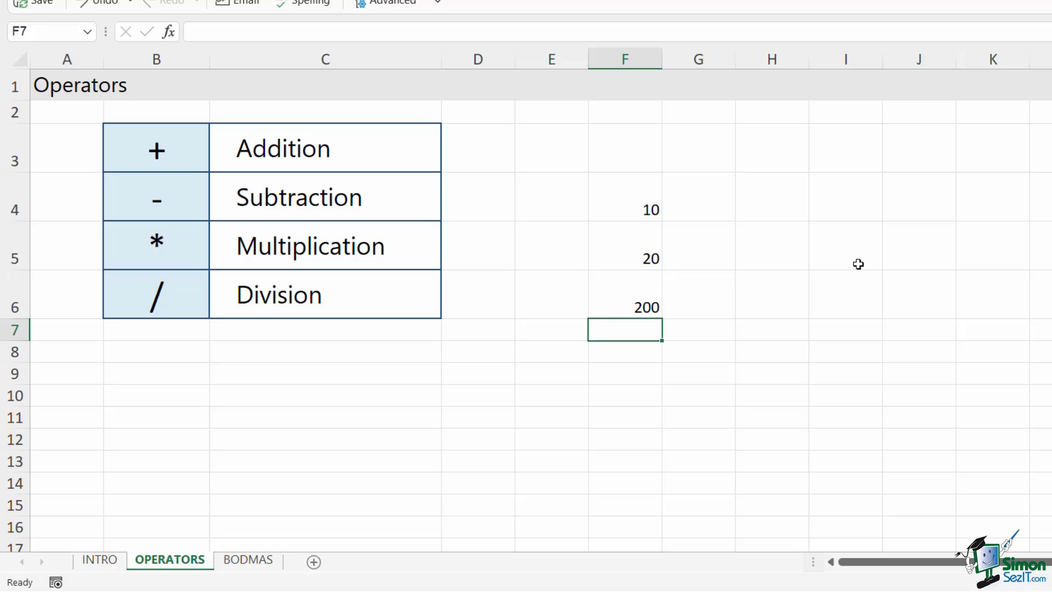
Change F6 to =F5/F4, giving 2, then clear F4:F6.
{"action": "left_click", "coordinate": [649, 300]}
{"action": "key", "text": "Delete"}
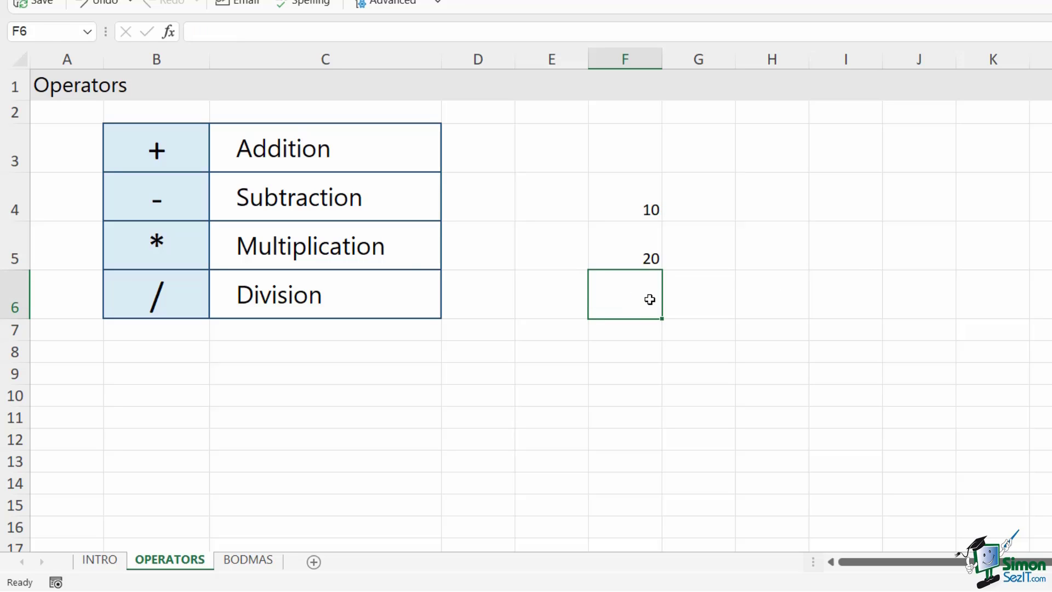
{"action": "type", "text": "="}
{"action": "left_click", "coordinate": [642, 251]}
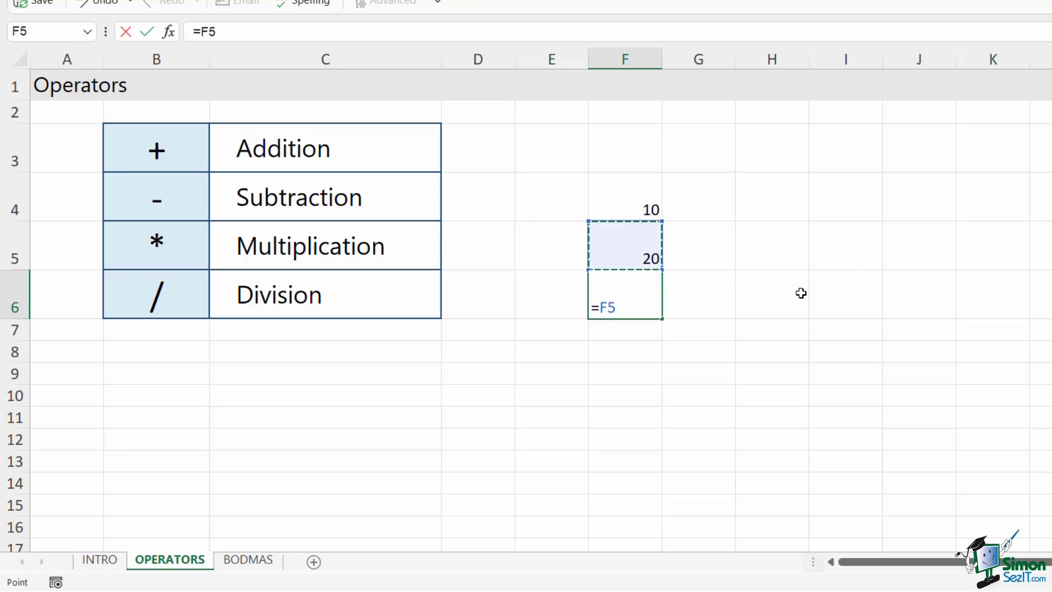
{"action": "type", "text": "/"}
{"action": "left_click", "coordinate": [628, 198]}
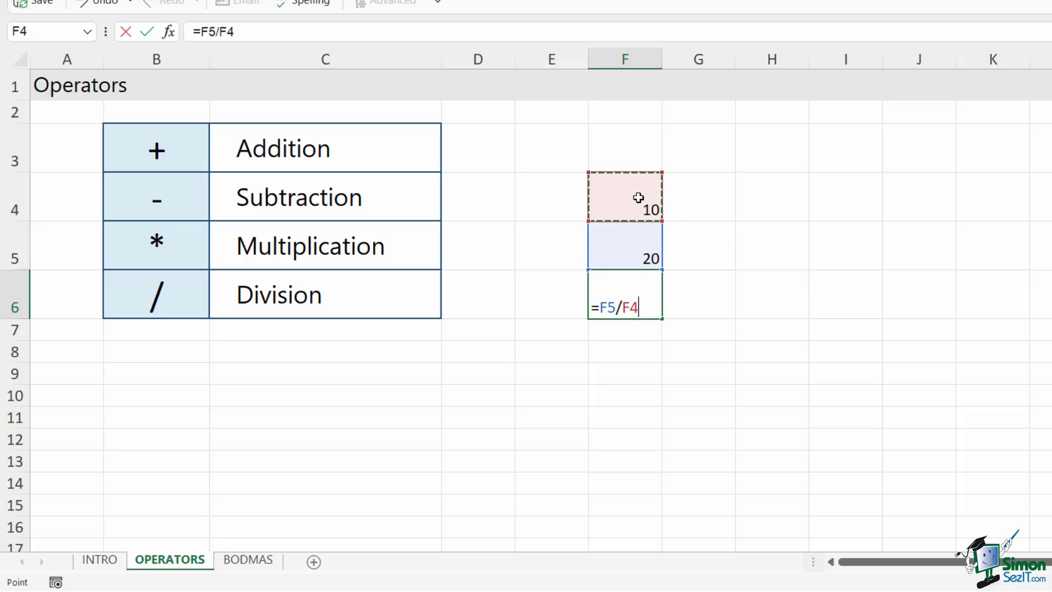
{"action": "key", "text": "Return"}
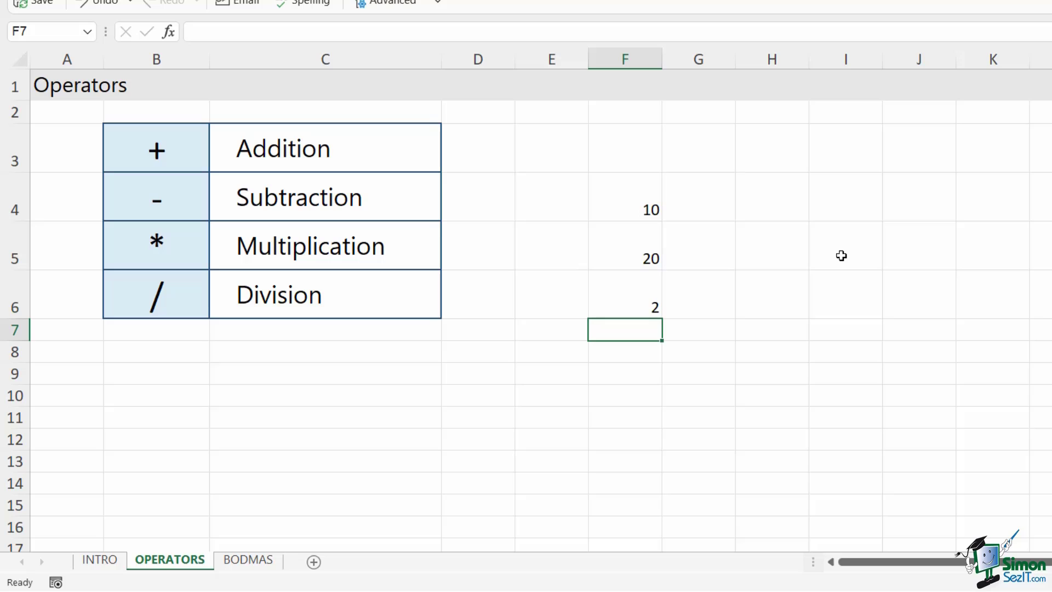
{"action": "left_click_drag", "start_coordinate": [618, 201], "coordinate": [630, 291]}
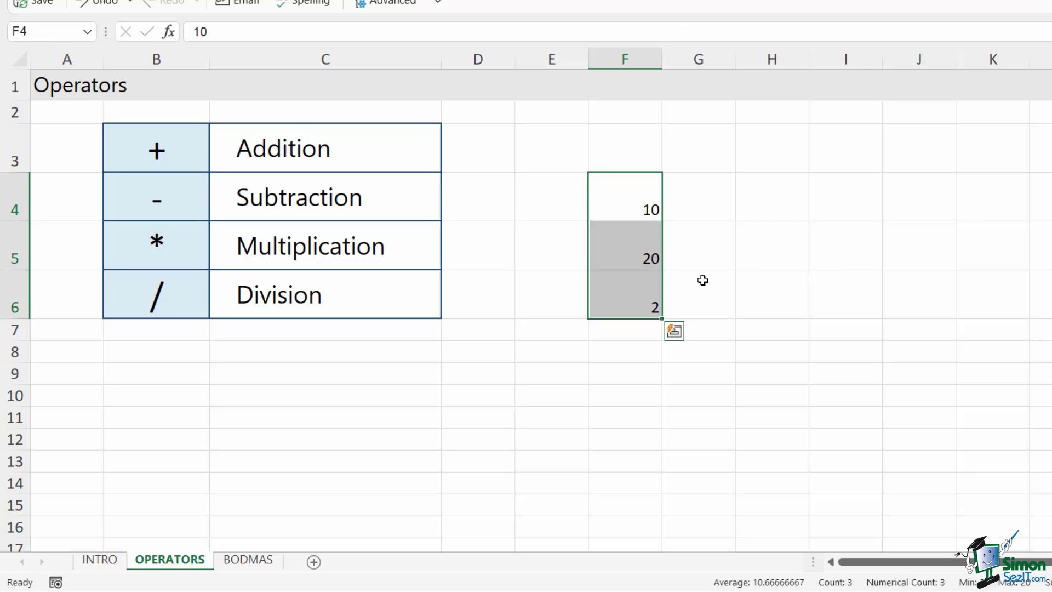
{"action": "key", "text": "Delete"}
Enter =10+2/2 in C9, returning 11, and inspect the formula without changing it.
{"action": "left_click", "coordinate": [726, 206]}
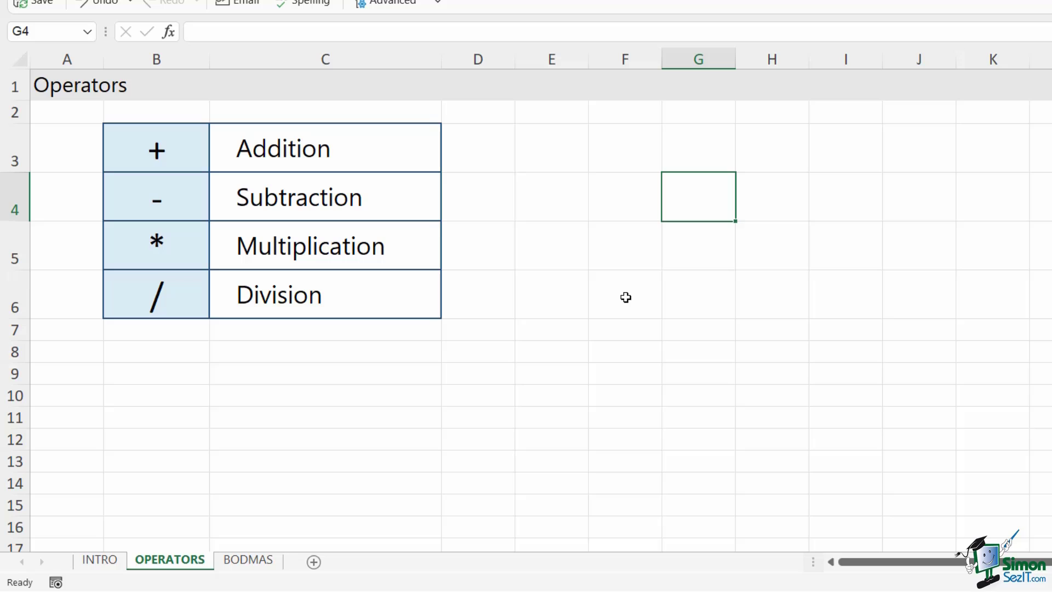
{"action": "left_click", "coordinate": [305, 381]}
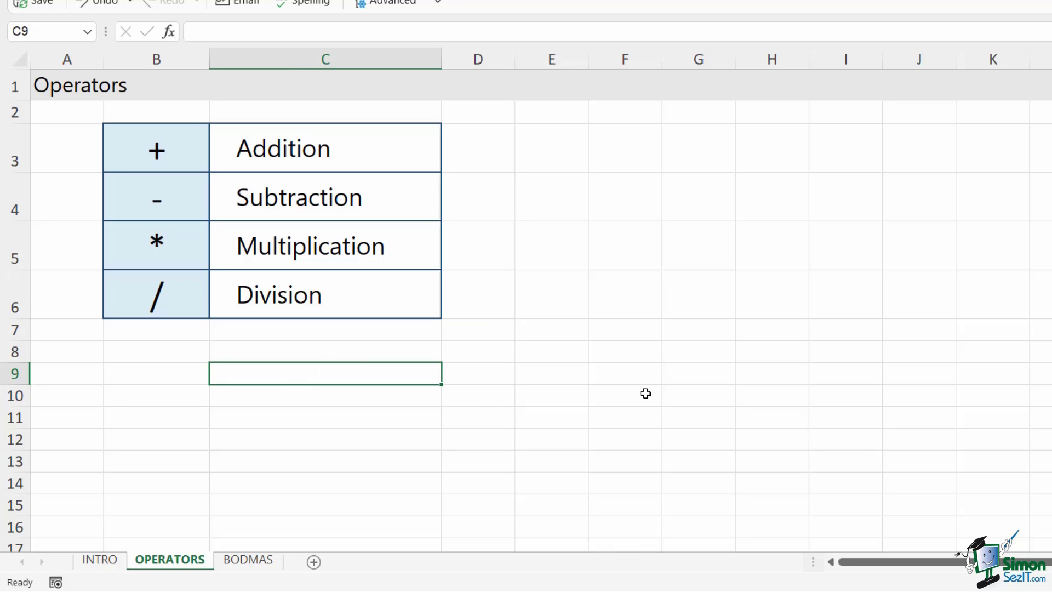
{"action": "type", "text": "=10"}
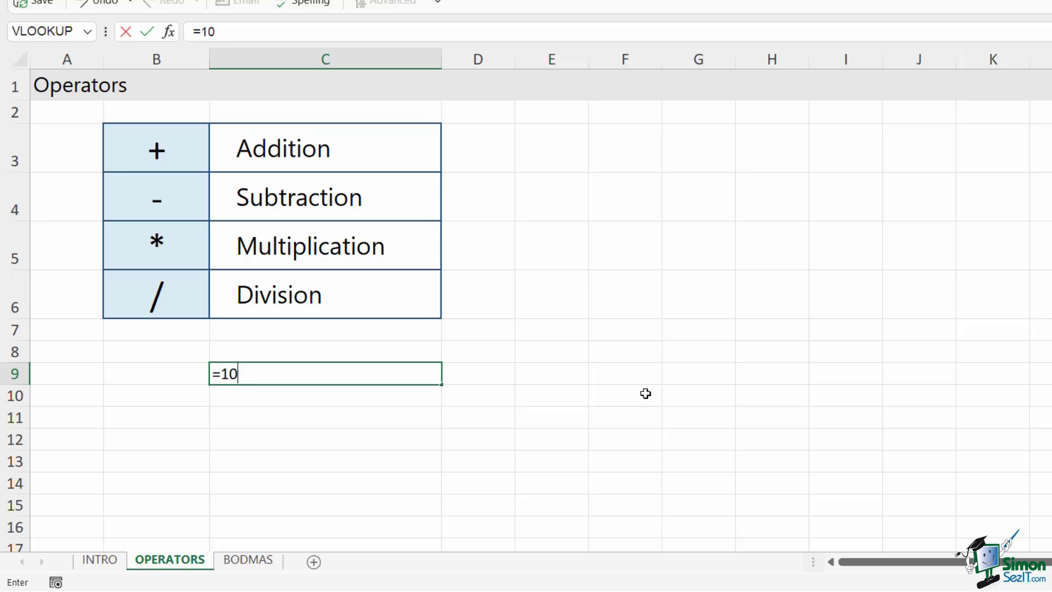
{"action": "type", "text": "+2/2"}
{"action": "key", "text": "Return"}
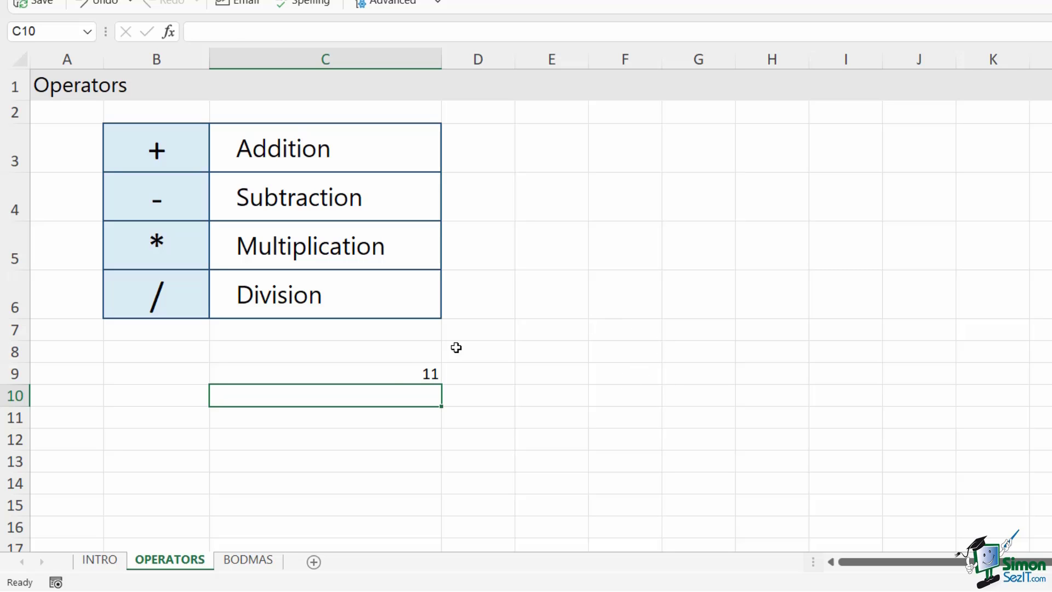
{"action": "left_click", "coordinate": [390, 373]}
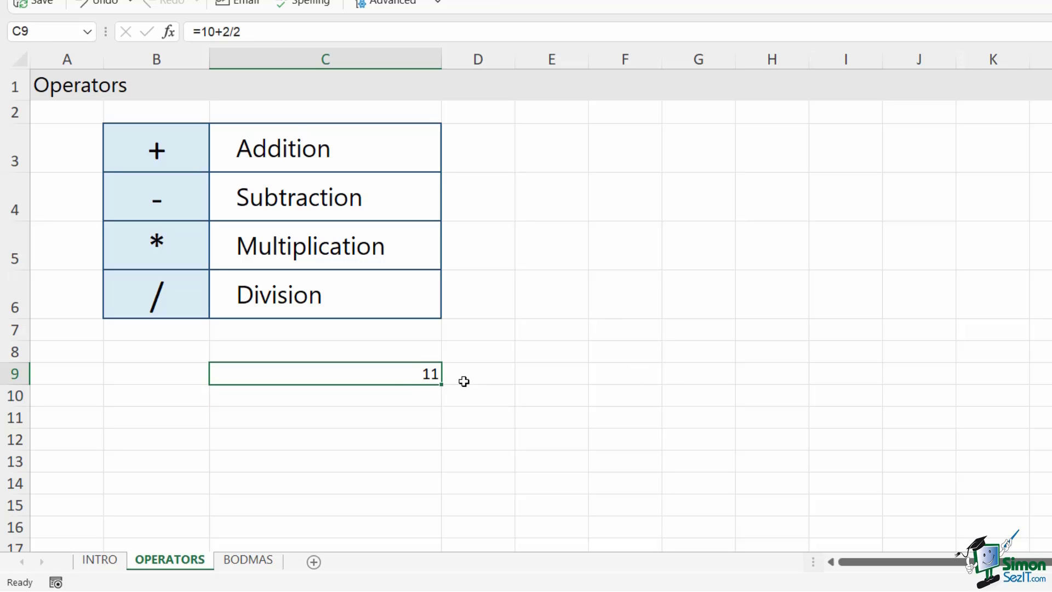
{"action": "double_click", "coordinate": [389, 373]}
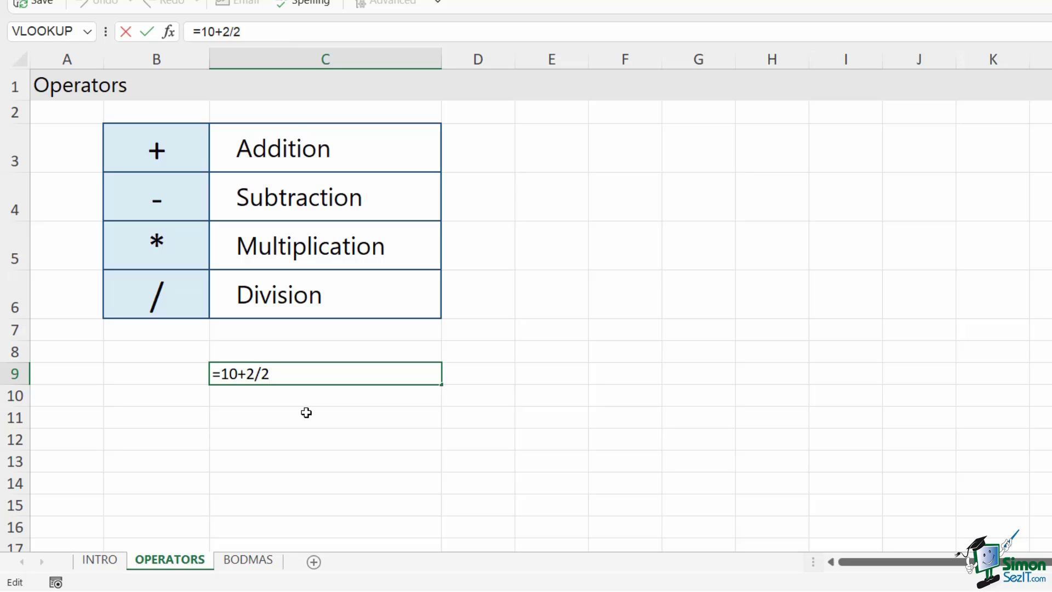
{"action": "key", "text": "Return"}
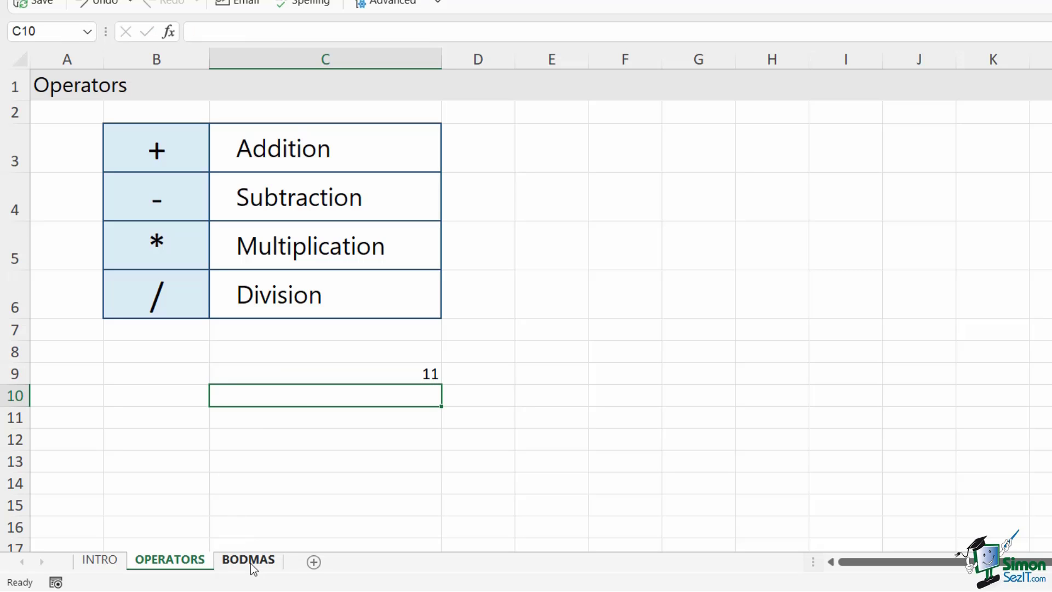
Switch to the BODMAS sheet and step through its order list from Brackets down to Subtraction.
{"action": "left_click", "coordinate": [251, 564]}
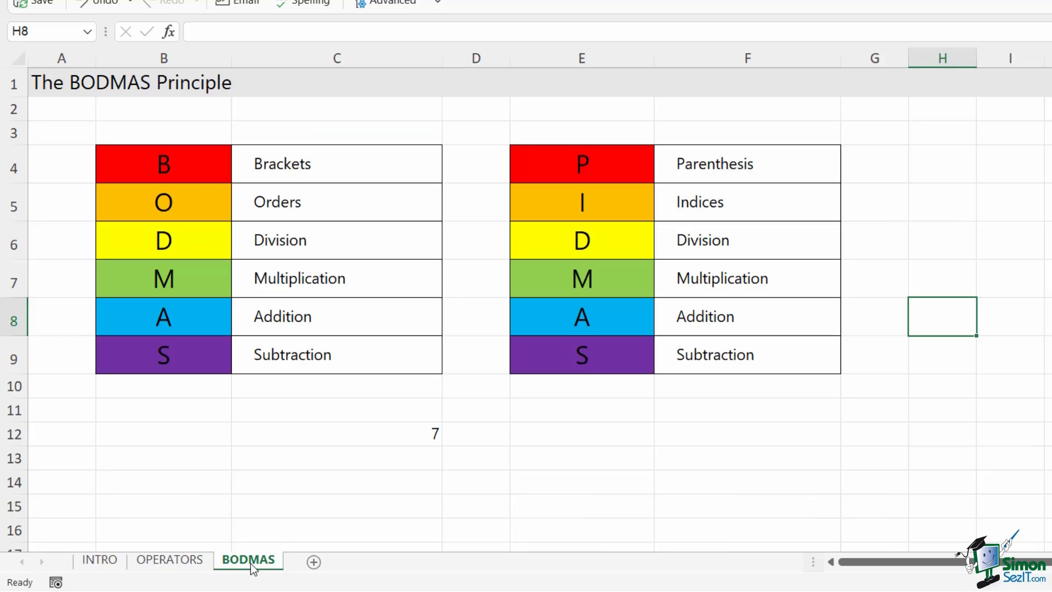
{"action": "left_click", "coordinate": [584, 490]}
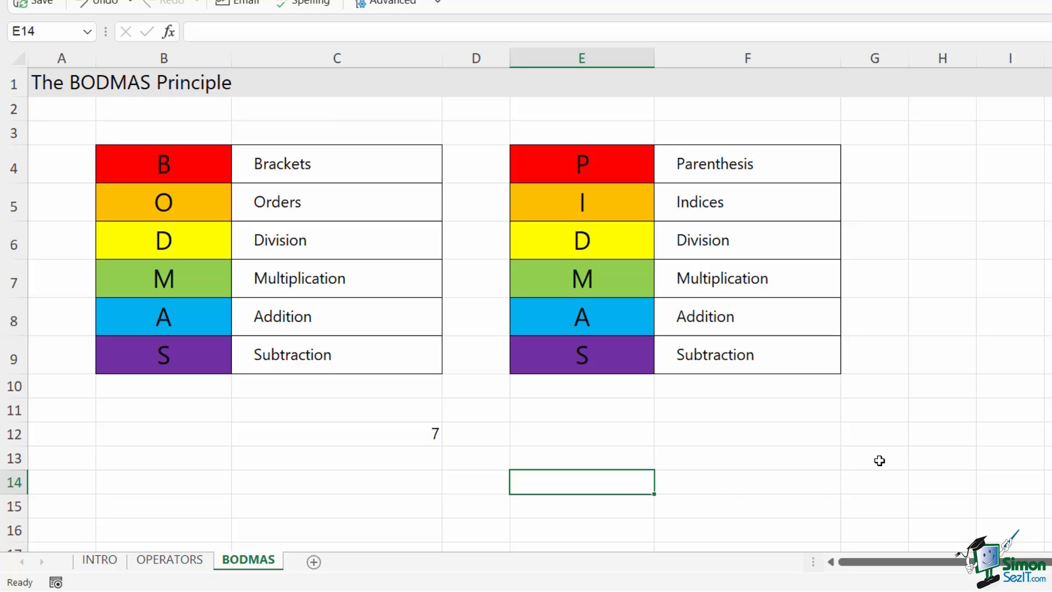
{"action": "left_click", "coordinate": [324, 166]}
{"action": "left_click", "coordinate": [353, 197]}
{"action": "left_click", "coordinate": [341, 237]}
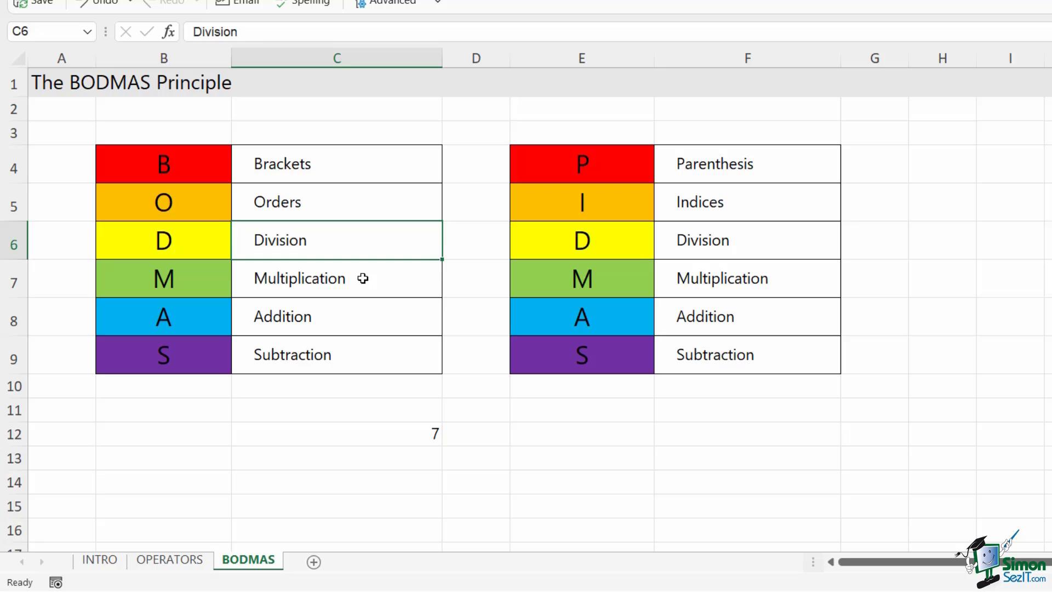
{"action": "left_click", "coordinate": [359, 283]}
{"action": "left_click", "coordinate": [346, 314]}
{"action": "left_click", "coordinate": [345, 355]}
{"action": "left_click", "coordinate": [349, 167]}
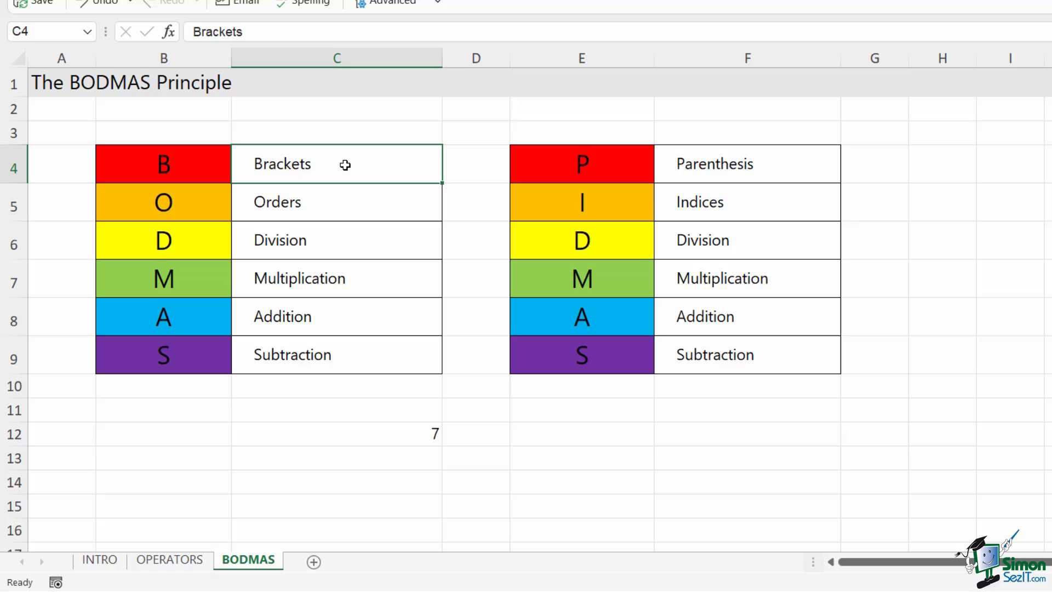
Point out Orders, Division, Multiplication, Addition and Subtraction in turn.
{"action": "left_click", "coordinate": [338, 208]}
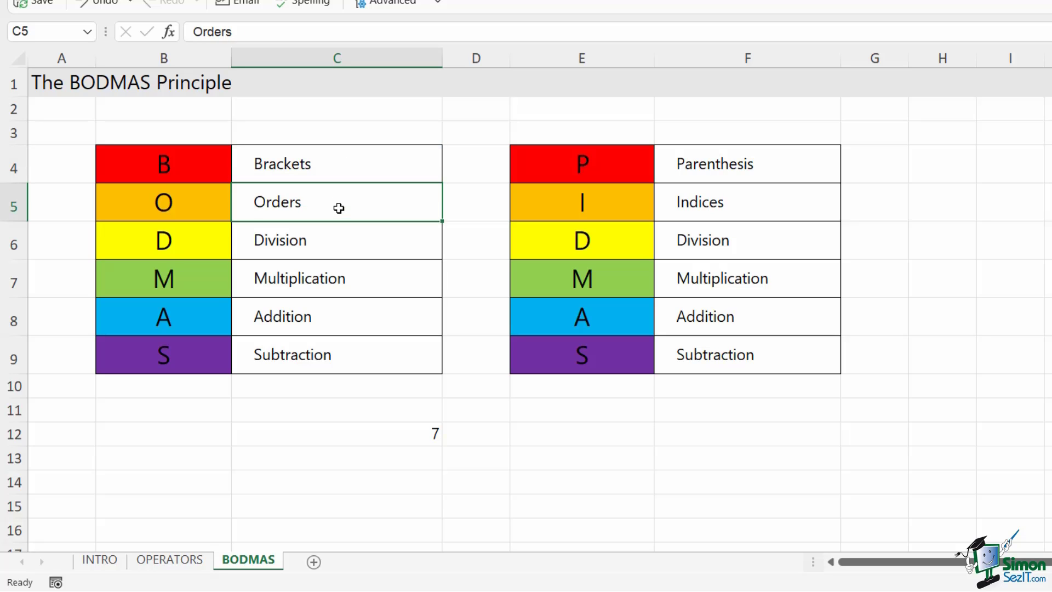
{"action": "left_click", "coordinate": [336, 241]}
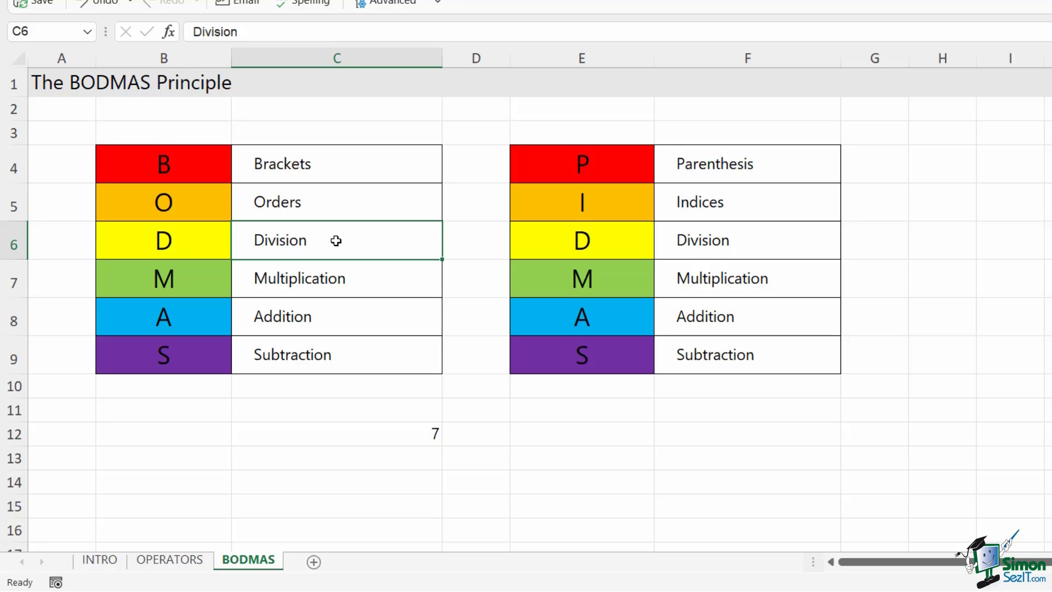
{"action": "left_click", "coordinate": [344, 280]}
{"action": "left_click", "coordinate": [324, 322]}
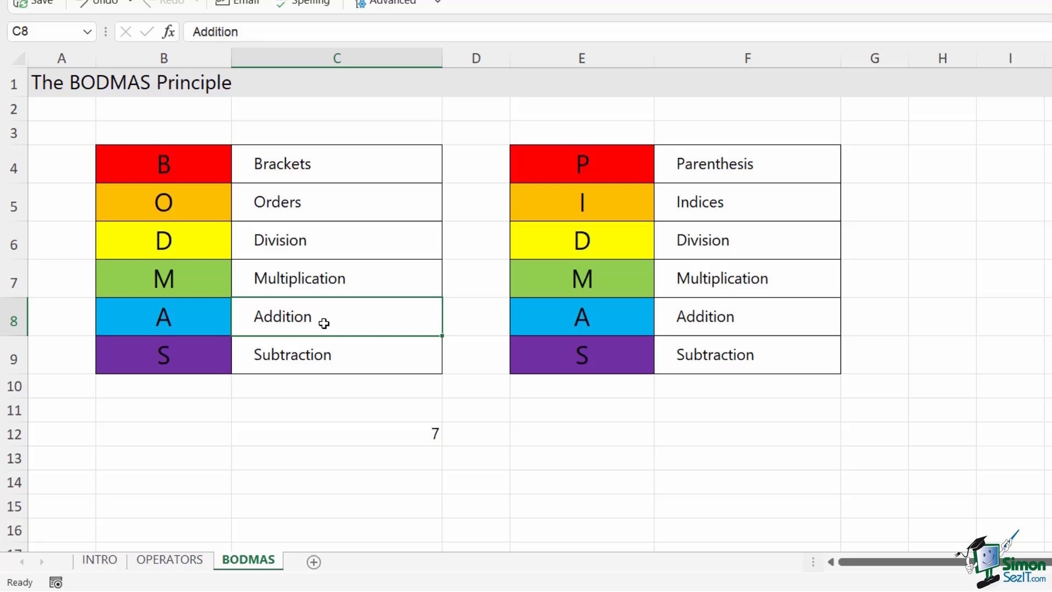
{"action": "left_click", "coordinate": [319, 356]}
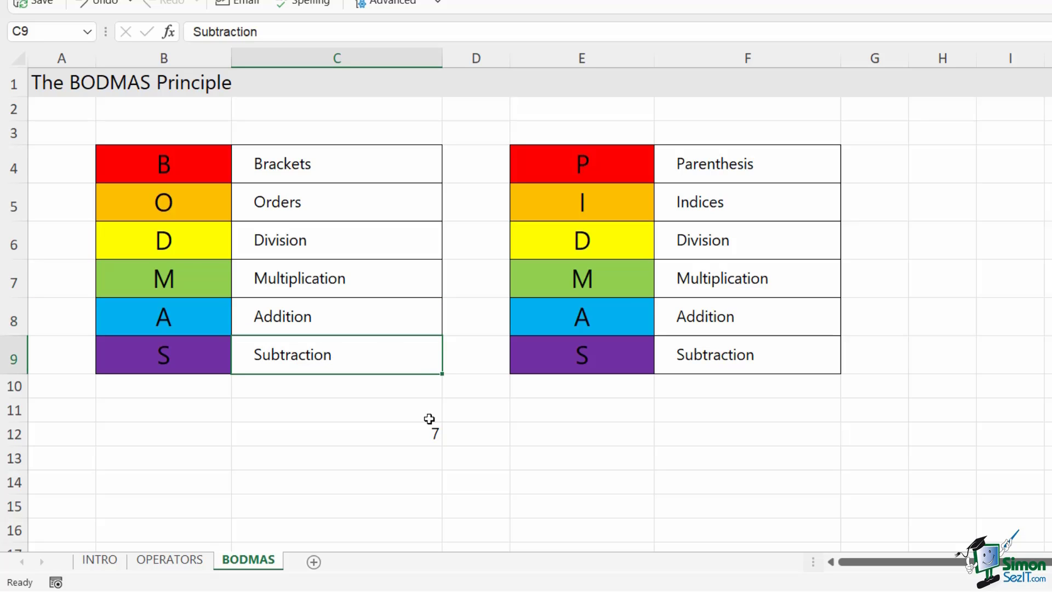
Delete the 7 from C12 and select the Brackets-to-Subtraction list C4:C9.
{"action": "left_click", "coordinate": [409, 433]}
{"action": "key", "text": "Delete"}
{"action": "key", "text": "Up"}
{"action": "left_click_drag", "start_coordinate": [311, 163], "coordinate": [323, 358]}
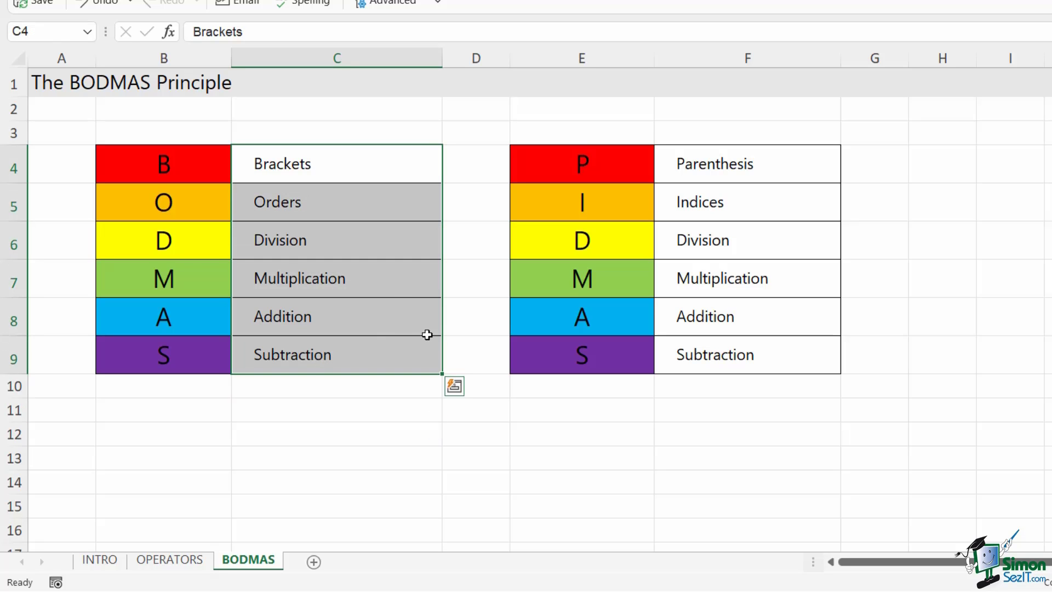
Check C9's formula on OPERATORS, then enter =10+2/2 in BODMAS cell C12, returning 11.
{"action": "left_click", "coordinate": [176, 561]}
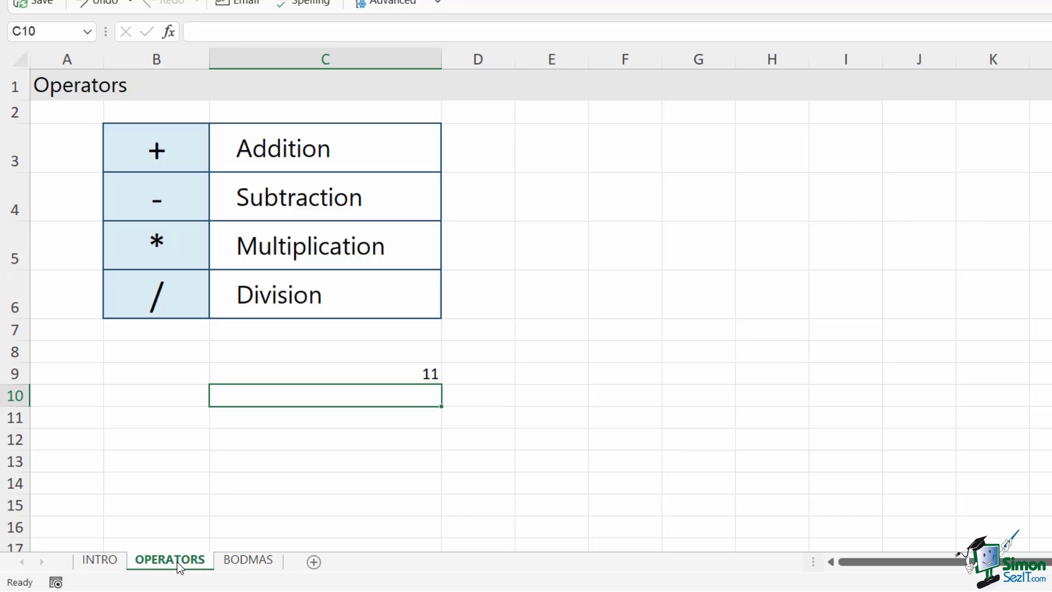
{"action": "left_click", "coordinate": [417, 374]}
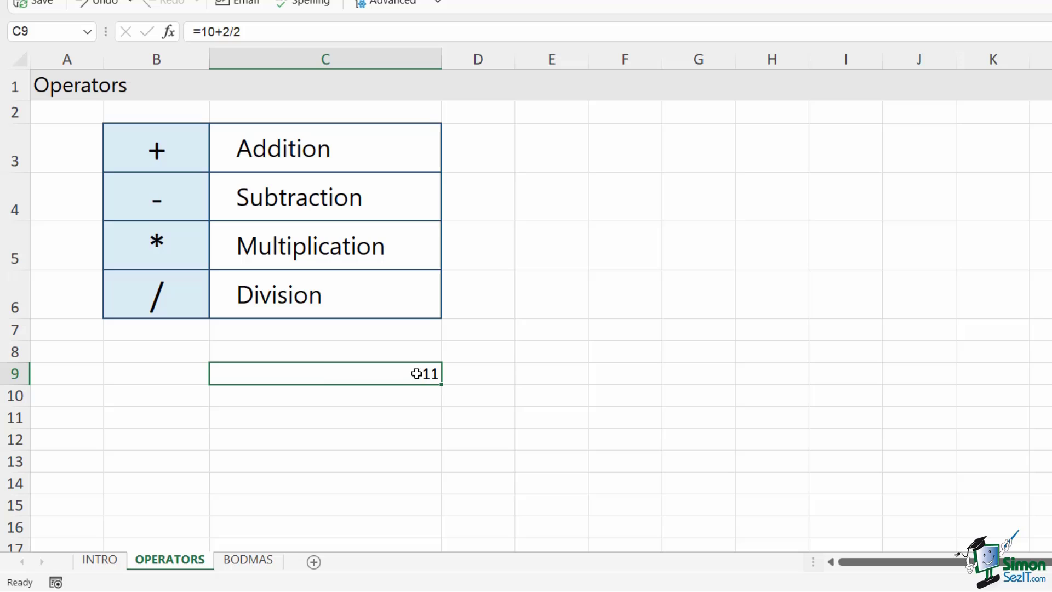
{"action": "left_click", "coordinate": [249, 560]}
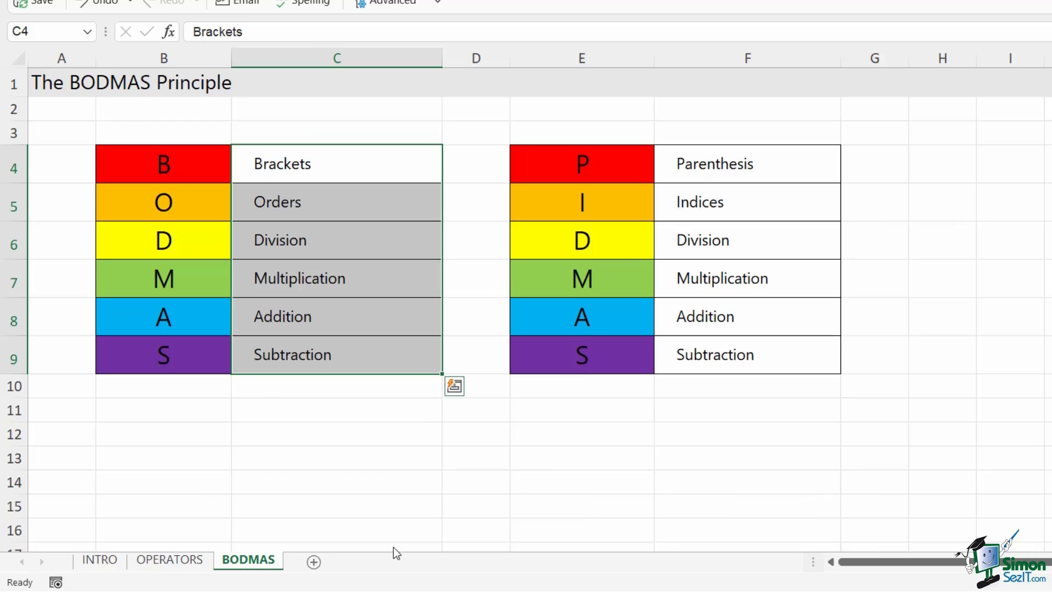
{"action": "left_click", "coordinate": [301, 437]}
{"action": "type", "text": "=10"}
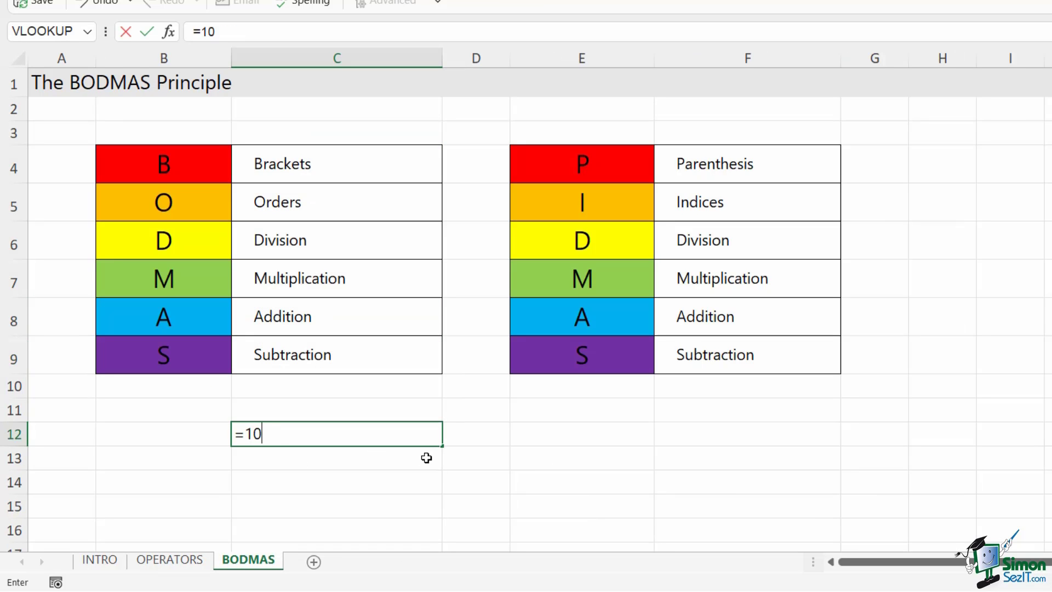
{"action": "type", "text": "+2/2"}
{"action": "key", "text": "Return"}
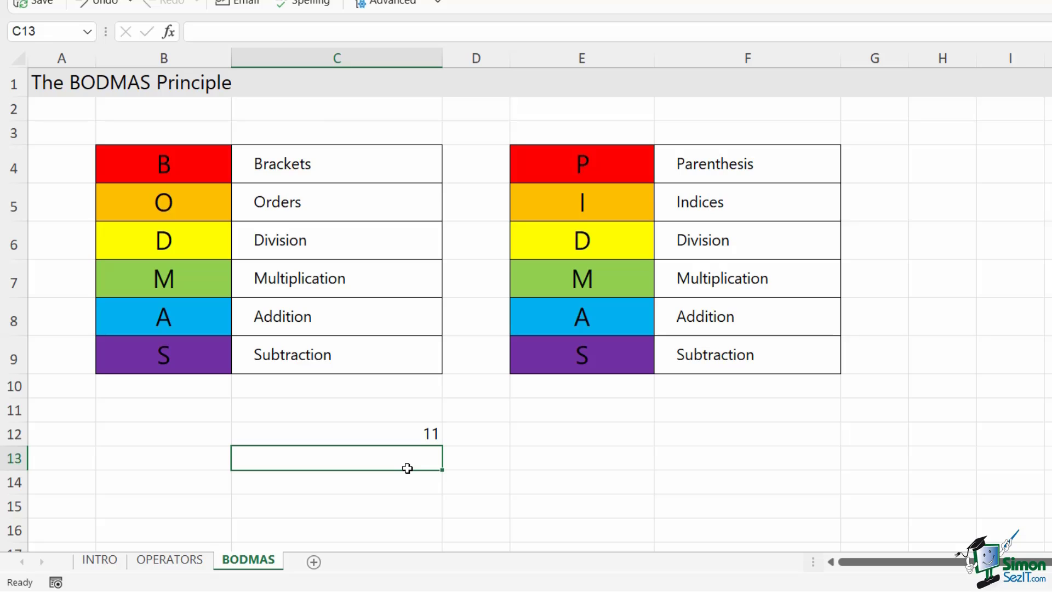
Change C12's formula from =10+2/2 to =(10+2)/2 so it returns 6.
{"action": "left_click", "coordinate": [408, 434]}
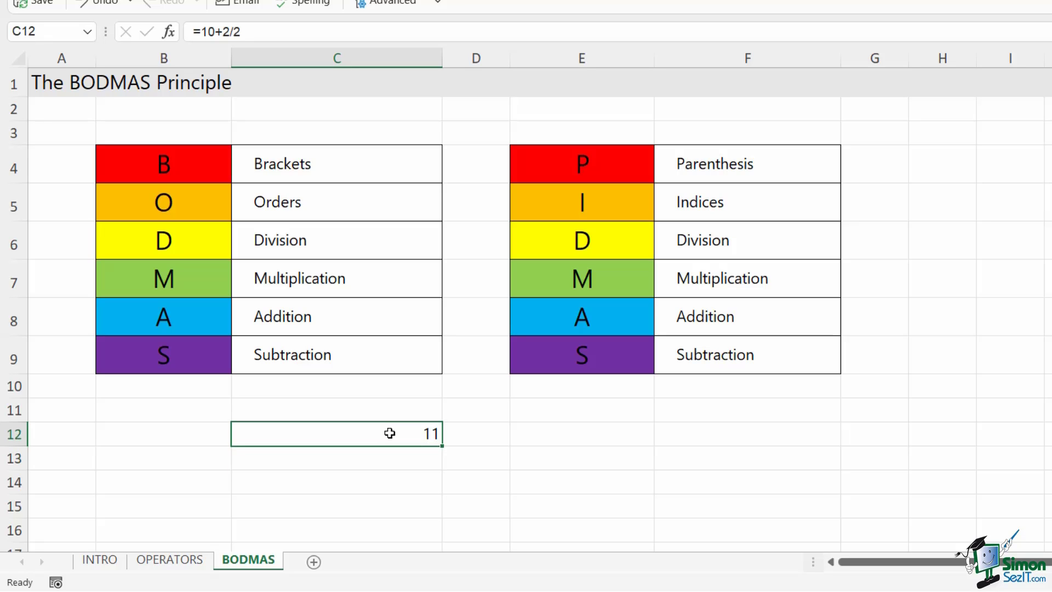
{"action": "double_click", "coordinate": [396, 433]}
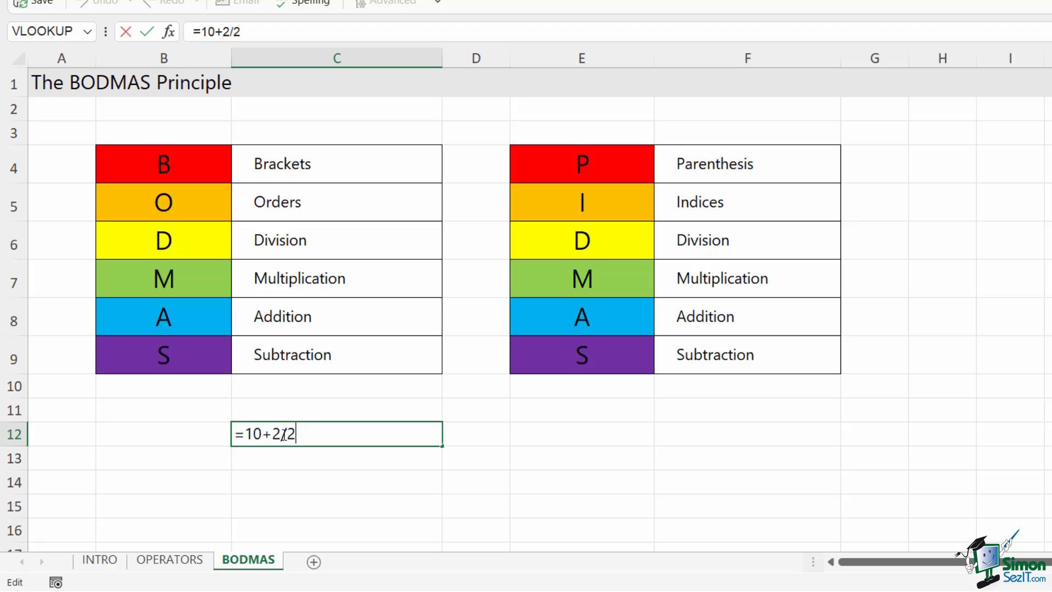
{"action": "left_click", "coordinate": [245, 434]}
{"action": "type", "text": "("}
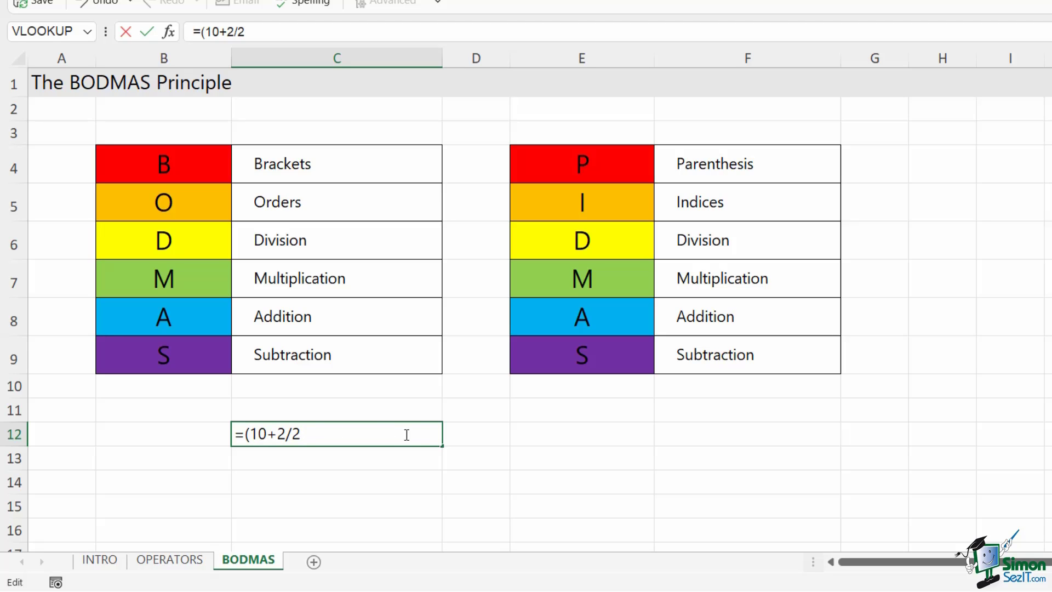
{"action": "left_click", "coordinate": [286, 434]}
{"action": "type", "text": ")"}
{"action": "key", "text": "Return"}
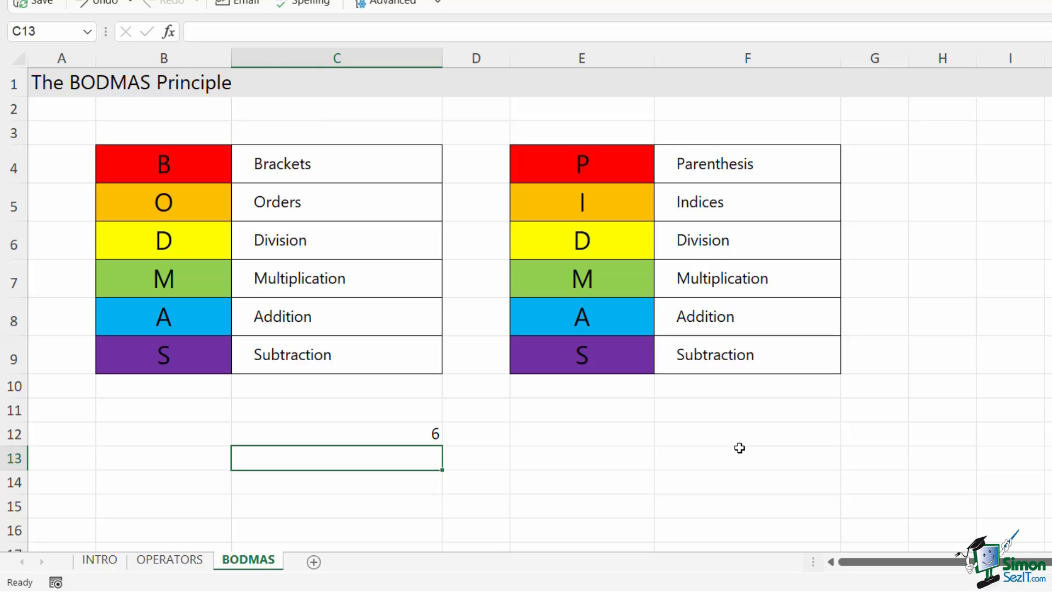